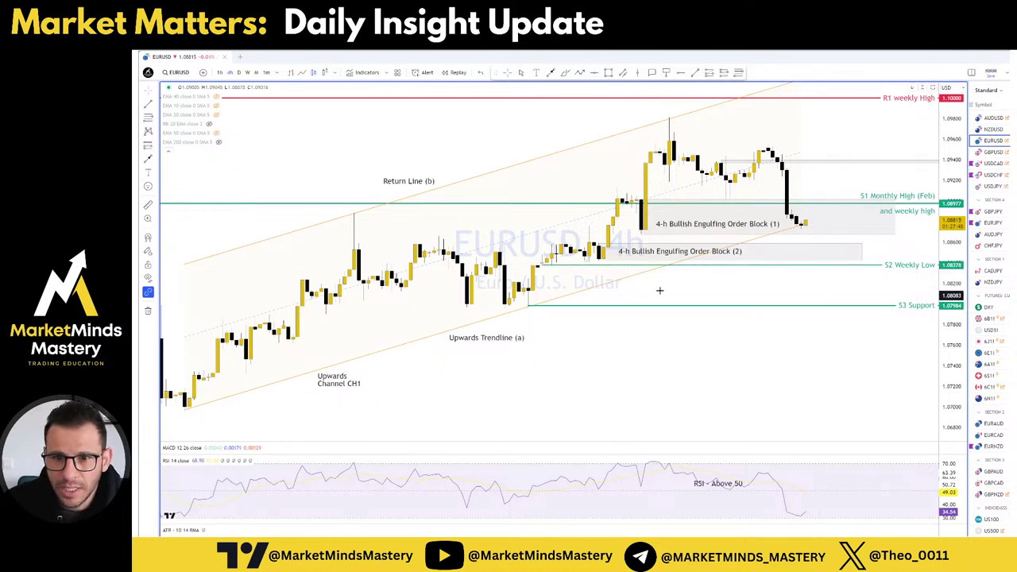
Zoom out and brush loops around Order Blocks (1) and (2), plus a projected rise from the latest candle.
scroll(835, 352, down, 2)
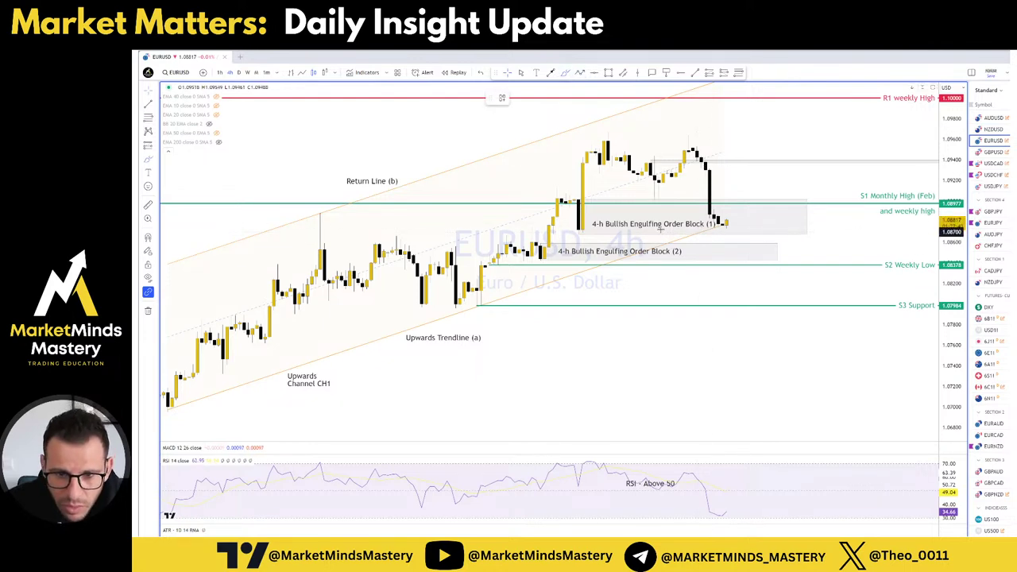
mouse_move(660, 229)
mouse_down()
mouse_move(592, 199)
mouse_move(560, 224)
mouse_move(734, 239)
mouse_up()
drag(789, 211, 687, 199)
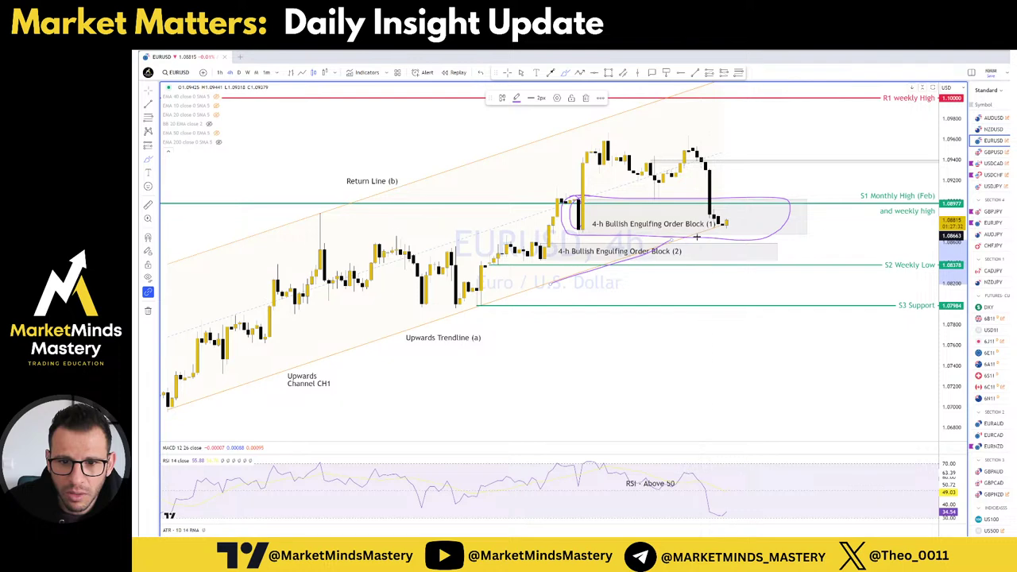
mouse_move(718, 224)
mouse_down()
mouse_move(769, 182)
mouse_move(747, 191)
mouse_up()
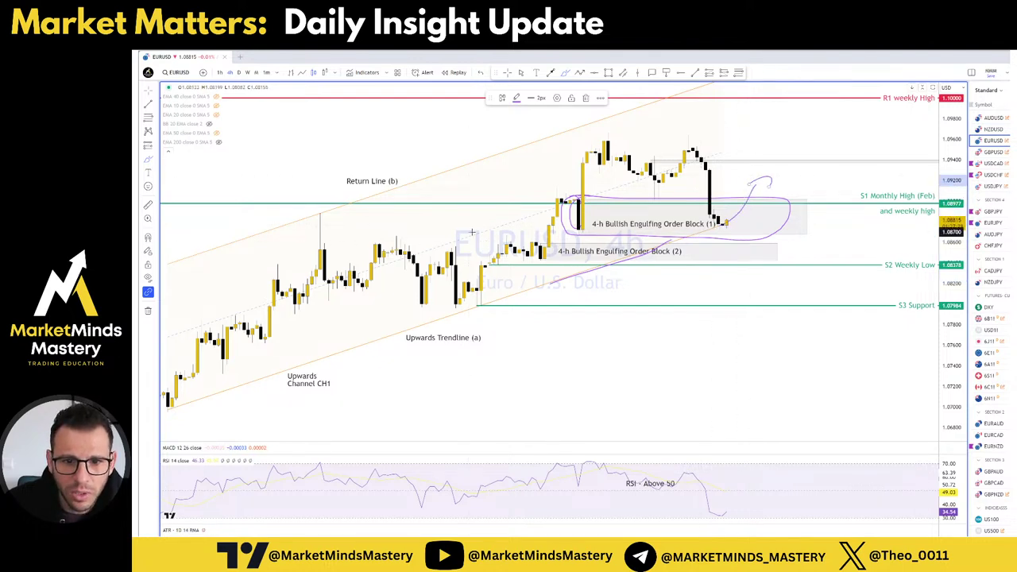
mouse_move(567, 241)
mouse_down()
mouse_move(528, 249)
mouse_move(748, 264)
mouse_move(741, 245)
mouse_up()
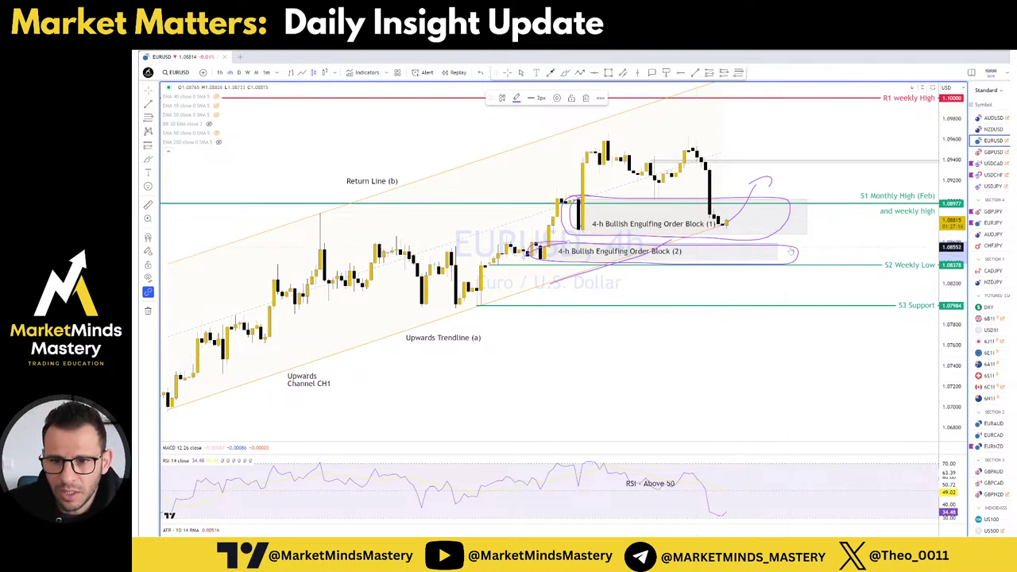
Delete the Order Block (2) loop, add an arrow tip to the projection, and view EURUSD on 1-hour.
key(Delete)
drag(759, 182, 756, 188)
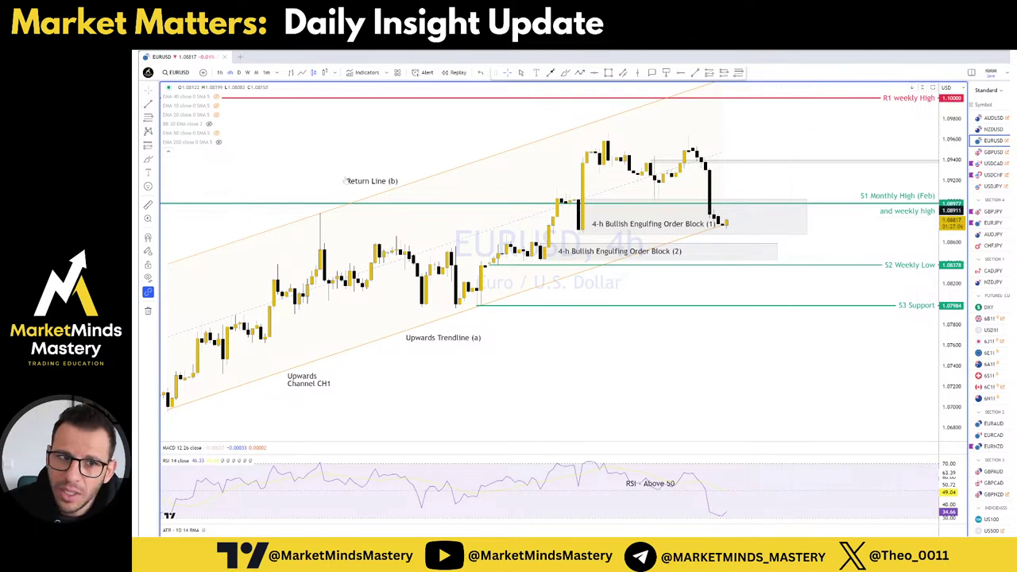
click(219, 73)
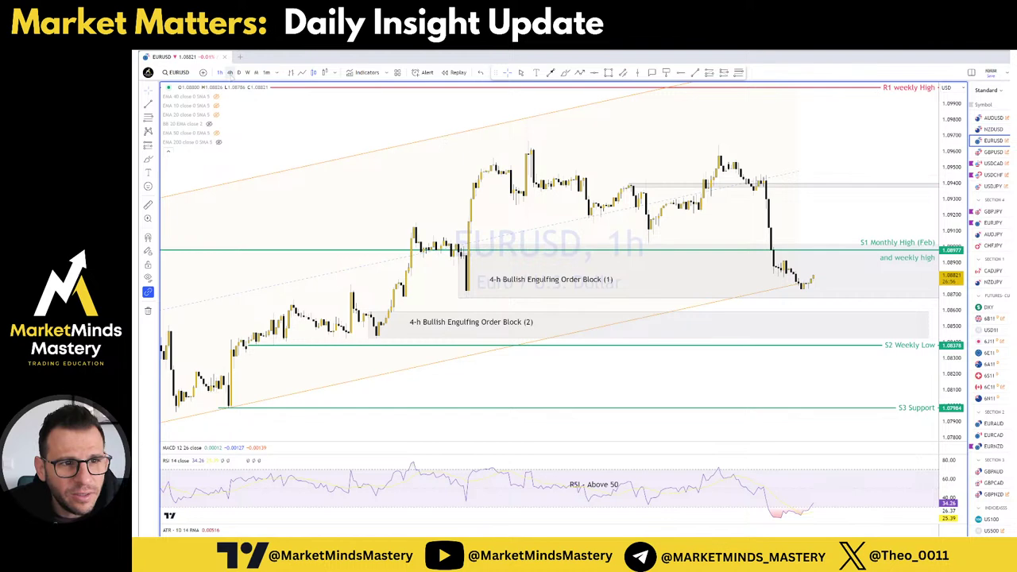
Put EURUSD back on 4-hour, zoom and pan to recent candles, then load GBPUSD from the watchlist.
click(229, 72)
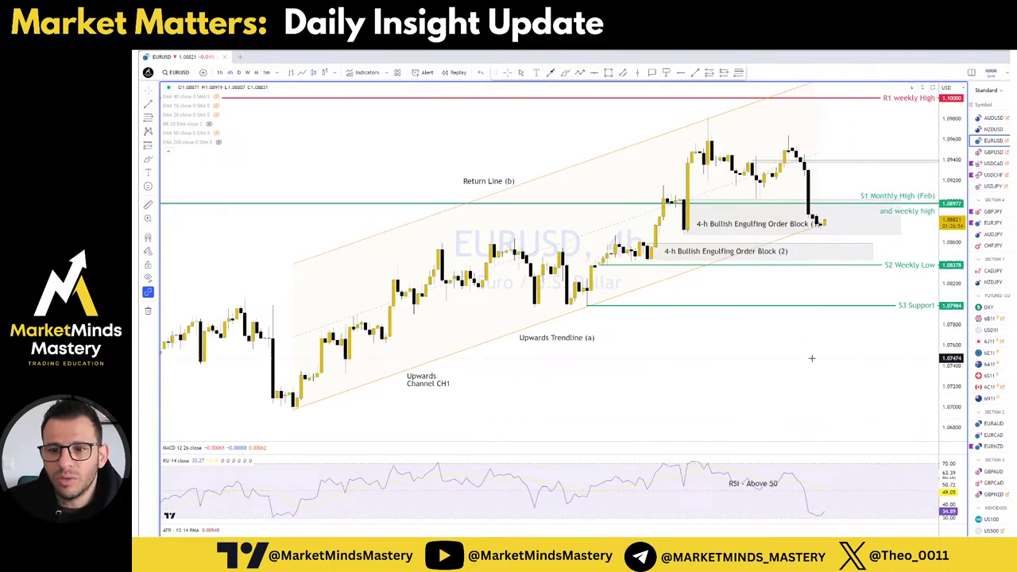
scroll(811, 359, up, 3)
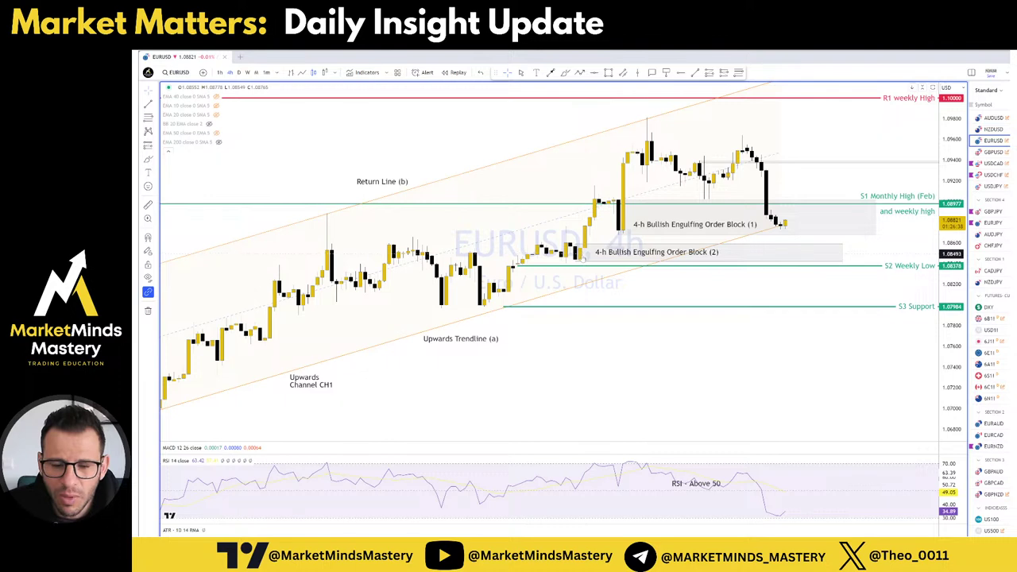
scroll(582, 254, up, 2)
scroll(580, 342, down, 2)
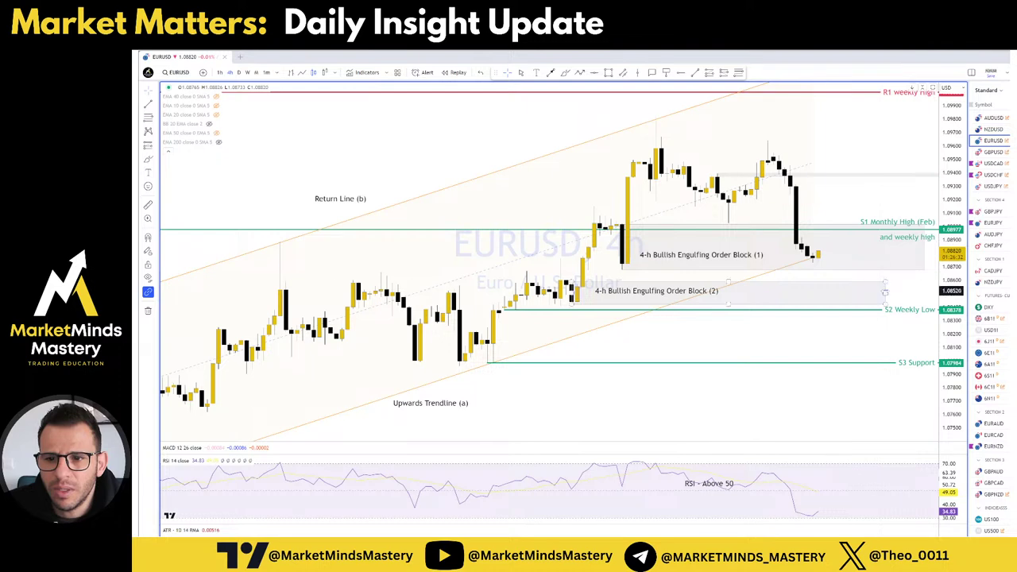
scroll(887, 294, right, 1)
scroll(890, 286, right, 1)
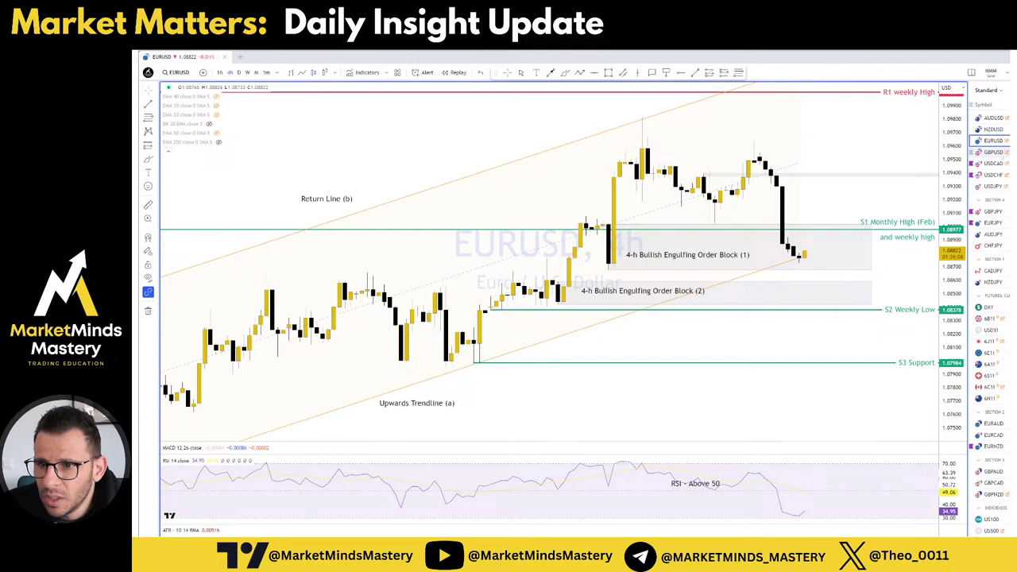
click(993, 152)
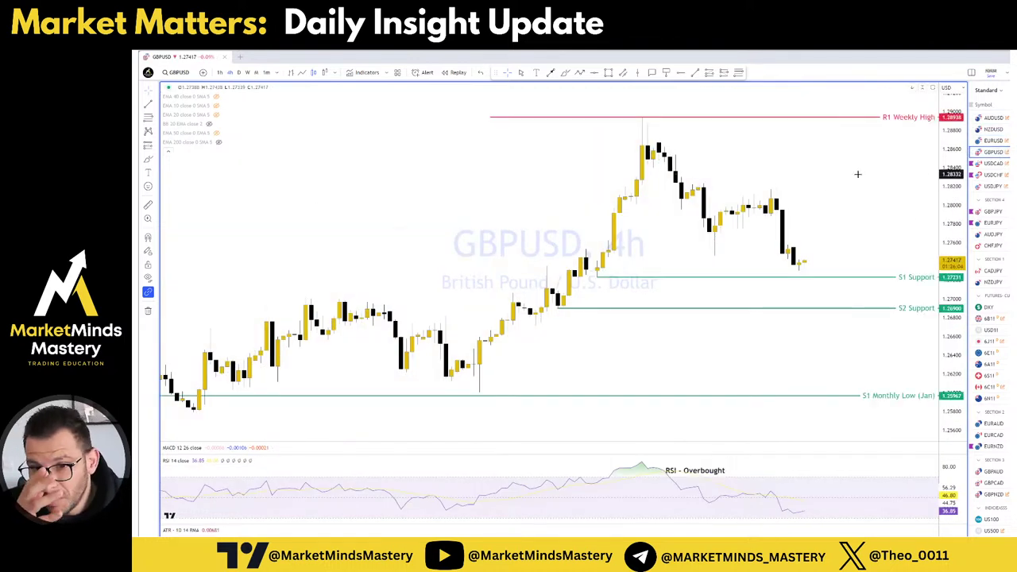
Brush a loop around the latest falling GBPUSD candles, a bounce path, a level above and arrows.
scroll(857, 173, down, 3)
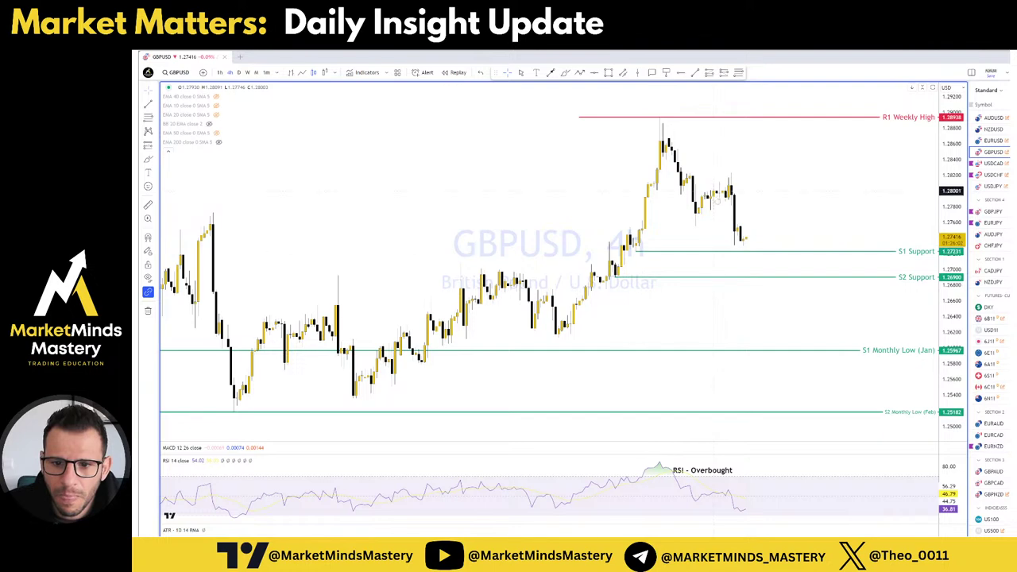
scroll(813, 220, up, 2)
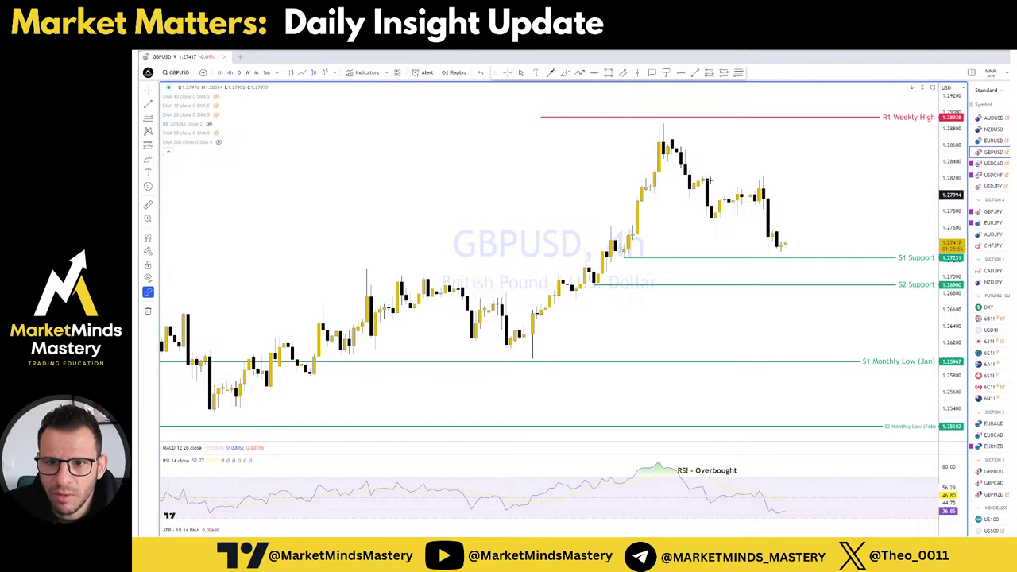
click(565, 72)
mouse_move(754, 173)
mouse_down()
mouse_move(778, 259)
mouse_move(747, 174)
mouse_up()
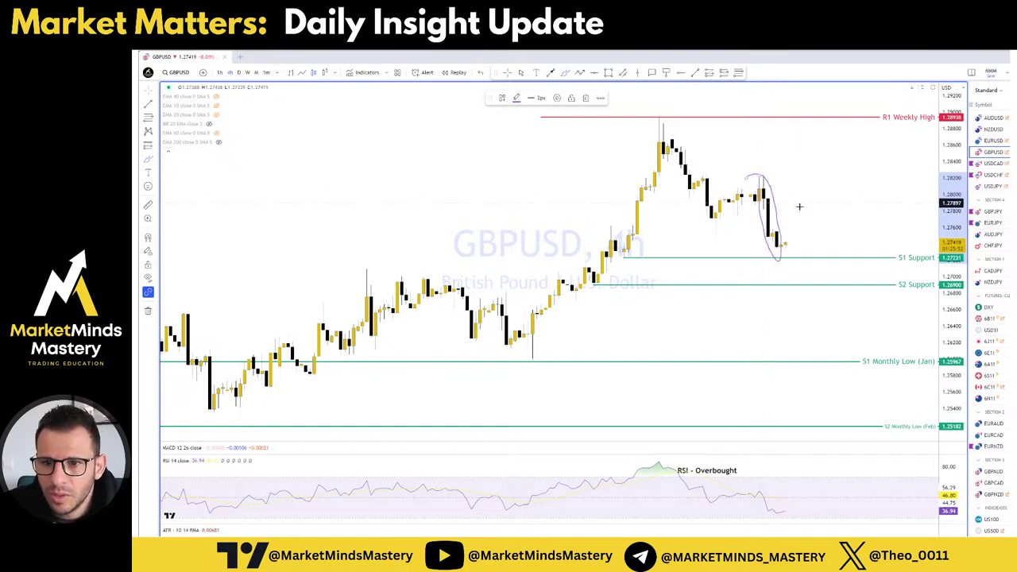
mouse_move(789, 244)
mouse_down()
mouse_move(787, 220)
mouse_move(804, 203)
mouse_move(906, 207)
mouse_up()
mouse_move(750, 176)
mouse_down()
mouse_move(838, 176)
mouse_move(810, 150)
mouse_up()
mouse_move(833, 141)
mouse_down()
mouse_move(834, 177)
mouse_move(842, 157)
mouse_up()
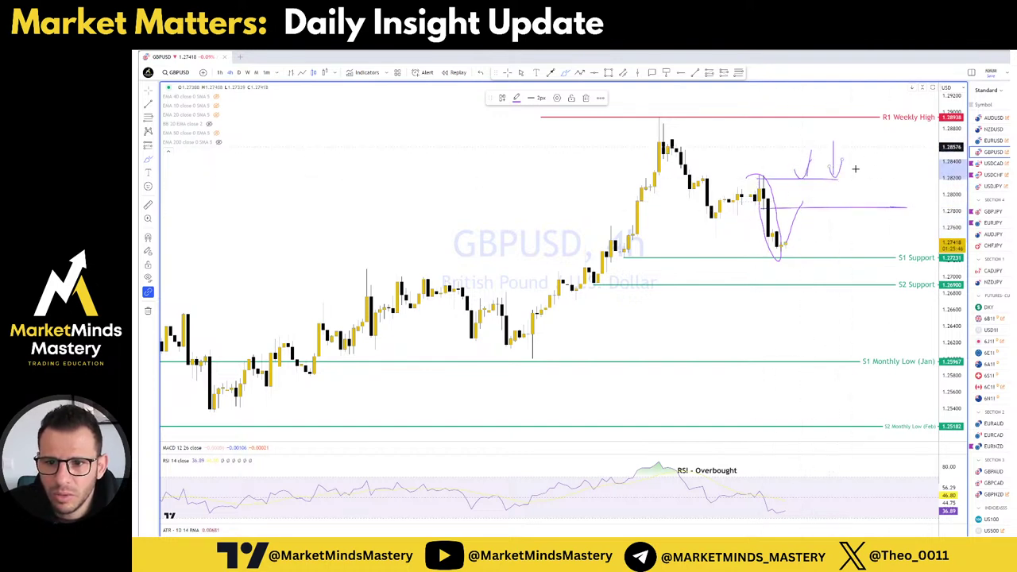
Undo the GBPUSD sketch strokes and load the USDJPY chart.
key(ctrl+z)
key(ctrl+z)
key(ctrl+z)
key(ctrl+z)
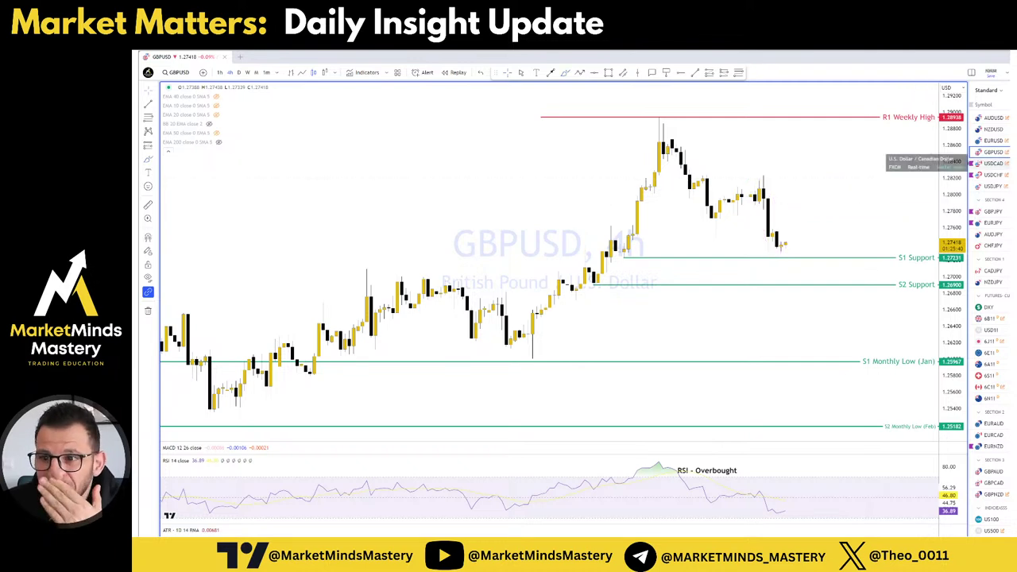
click(991, 186)
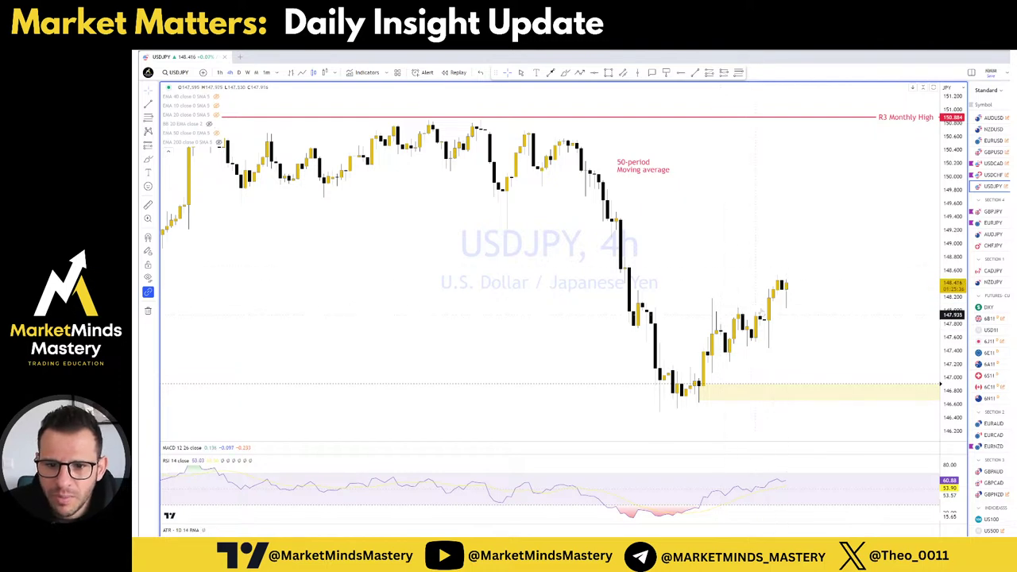
Check USDJPY on daily, return to 4-hour, and draw a magnet-snapped grey rectangle zone under recent candles.
click(239, 72)
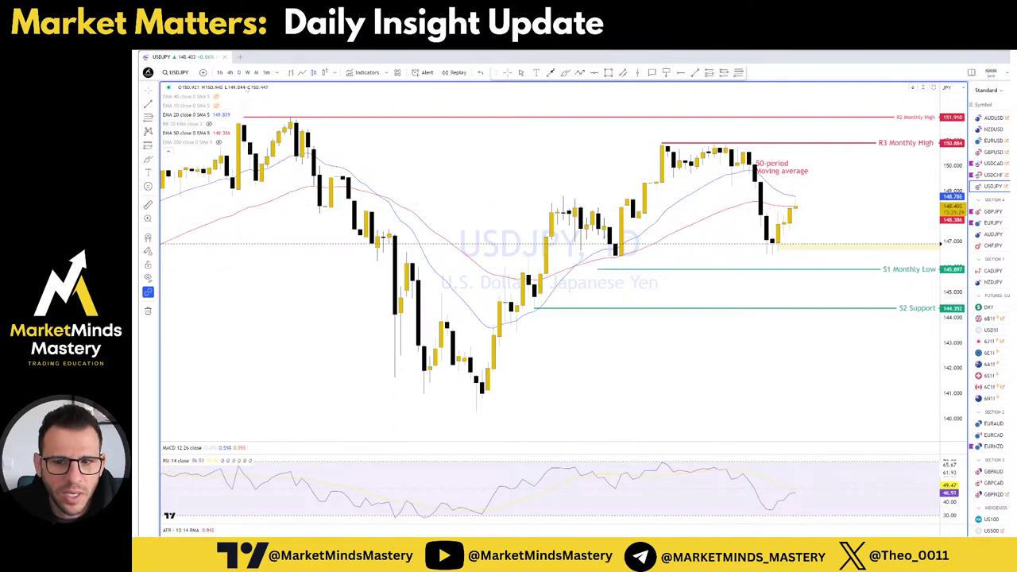
click(230, 73)
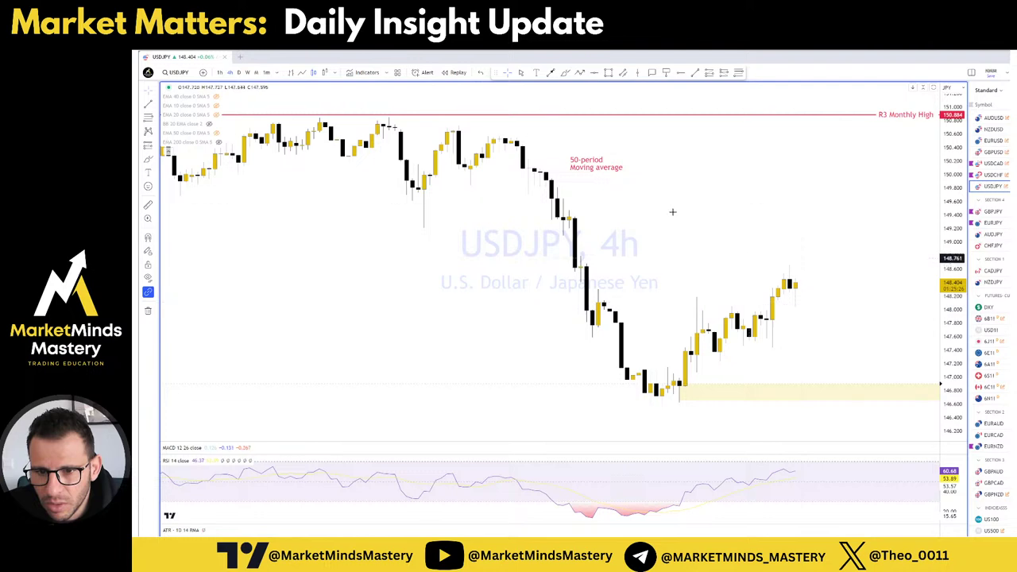
key(ctrl)
drag(766, 312, 769, 347)
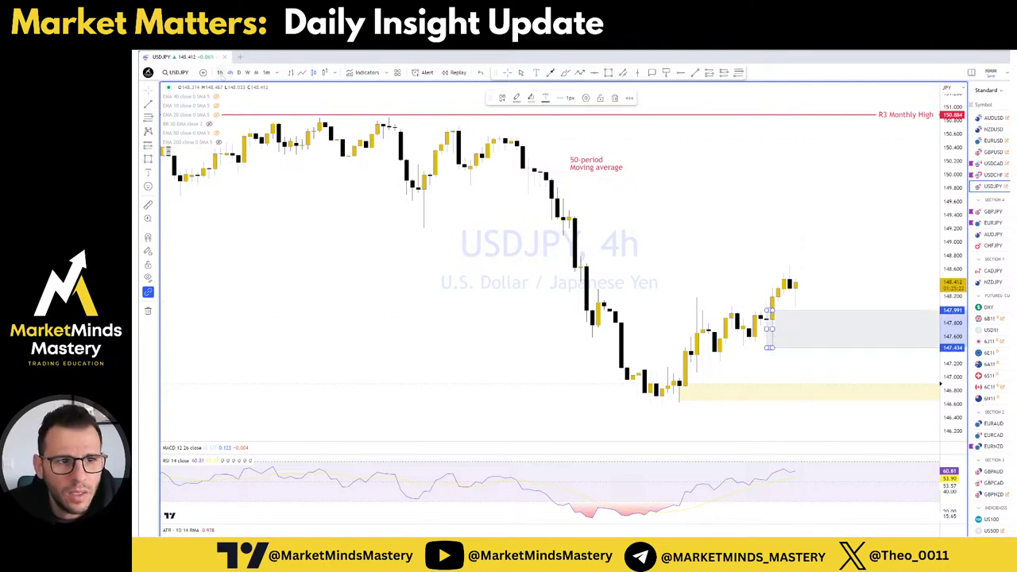
Switch to the 1-hour chart with 60 and tighten the zone's left and top edges.
text(60)
key(Return)
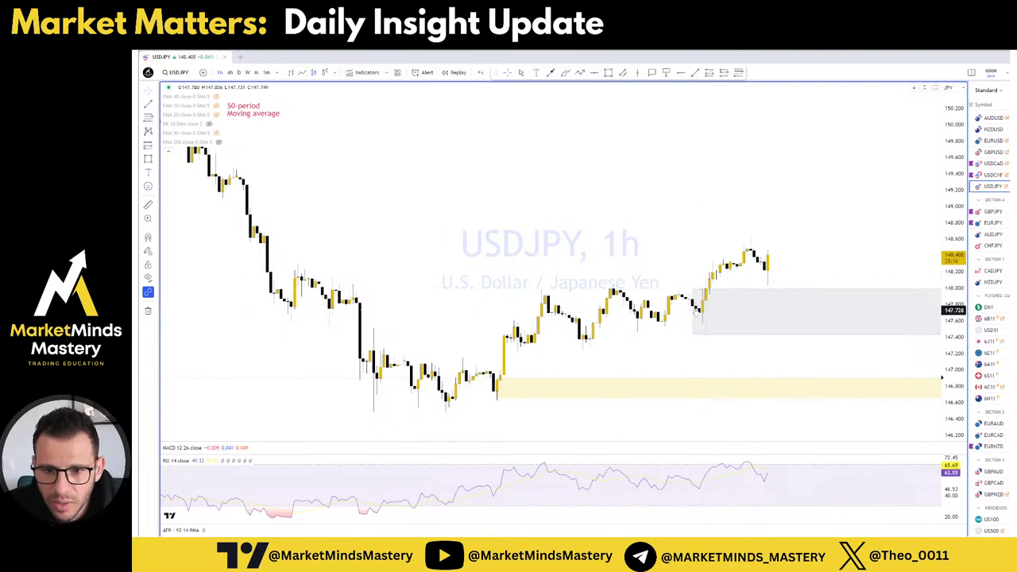
mouse_move(695, 313)
mouse_down()
mouse_move(707, 316)
mouse_move(707, 299)
mouse_up()
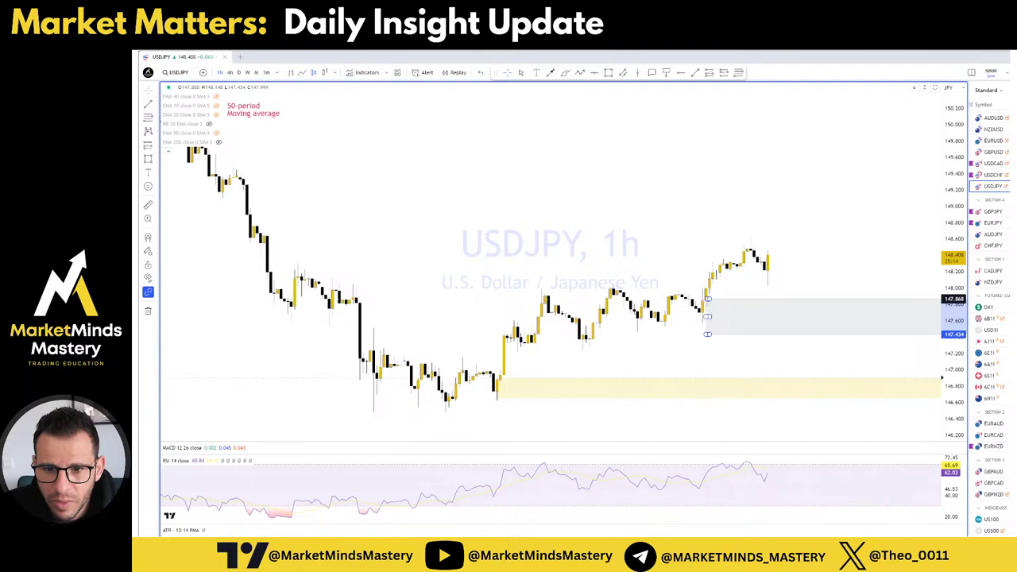
click(821, 254)
Nudge the grey zone's bottom edge up slightly, then pan toward the newest candles.
scroll(691, 287, up, 3)
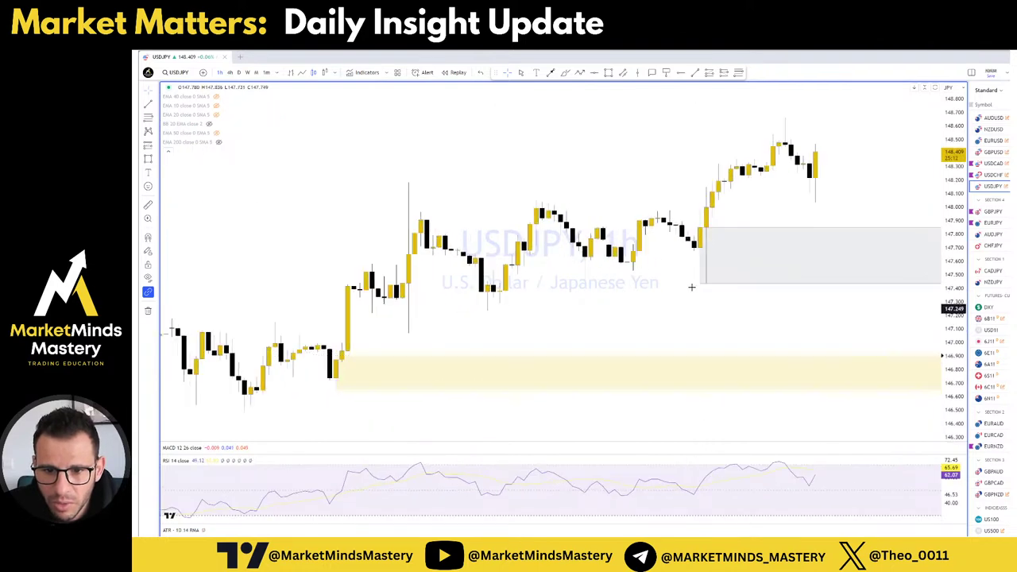
click(705, 256)
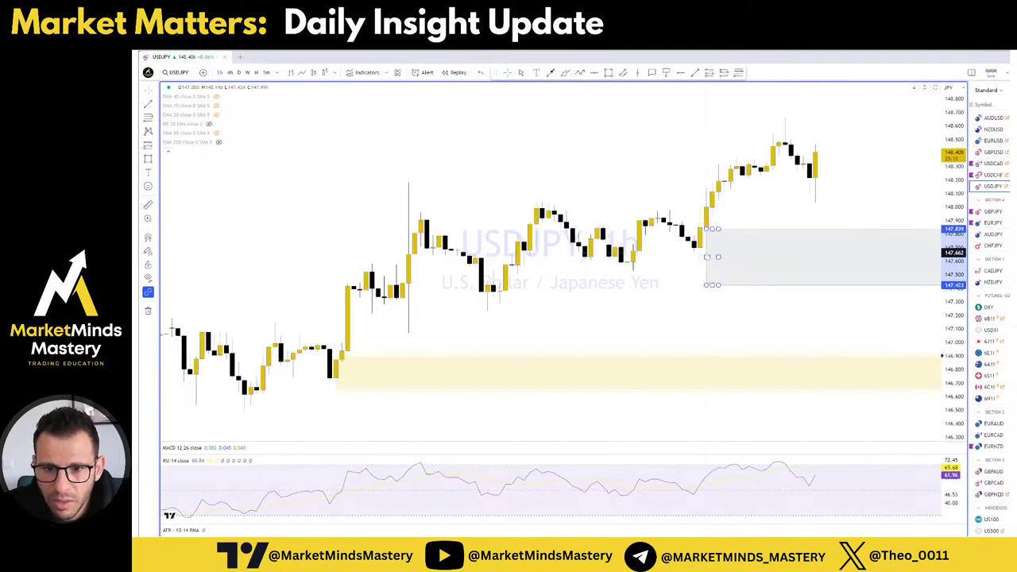
drag(707, 284, 706, 283)
click(884, 159)
drag(860, 164, 833, 169)
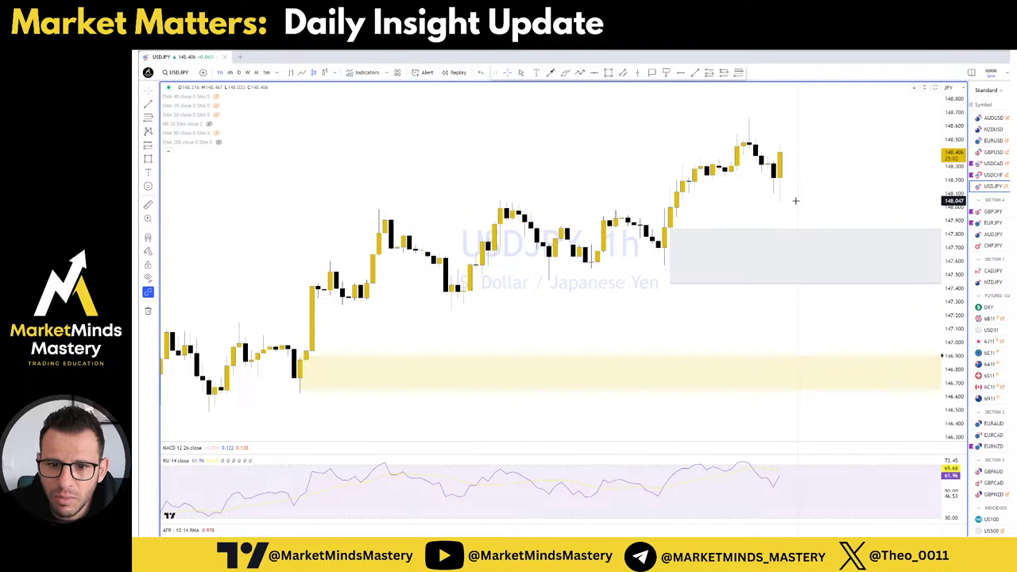
scroll(795, 200, down, 2)
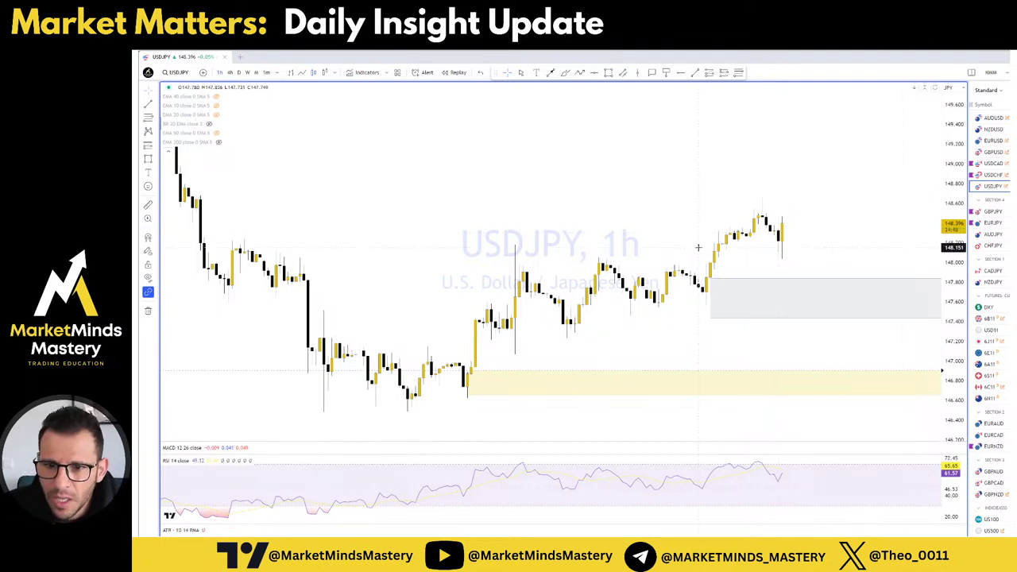
scroll(793, 231, up, 3)
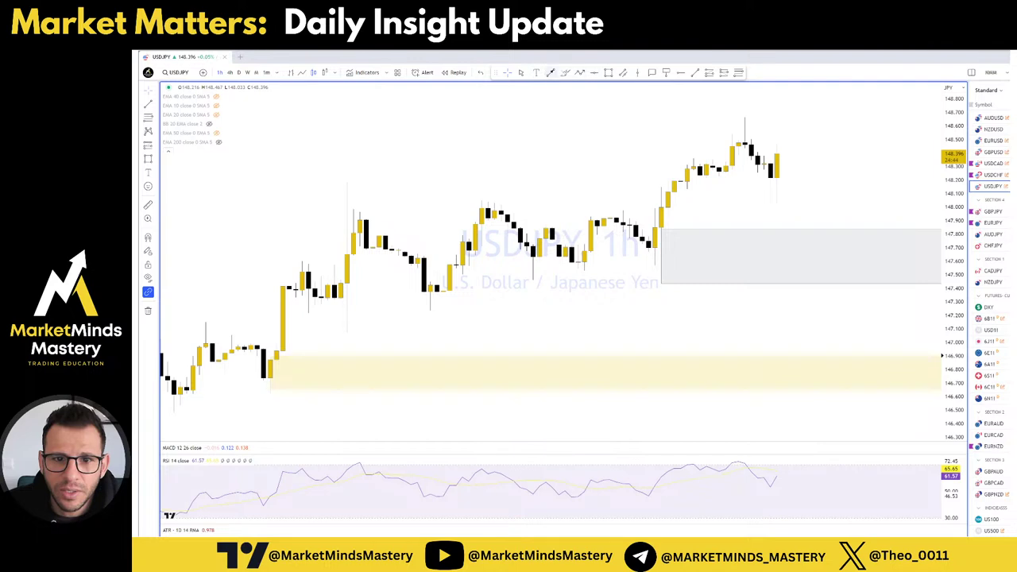
Draw and delete a trend line at the recent high, then return USDJPY to 4-hour.
click(565, 73)
click(745, 118)
click(814, 118)
key(Delete)
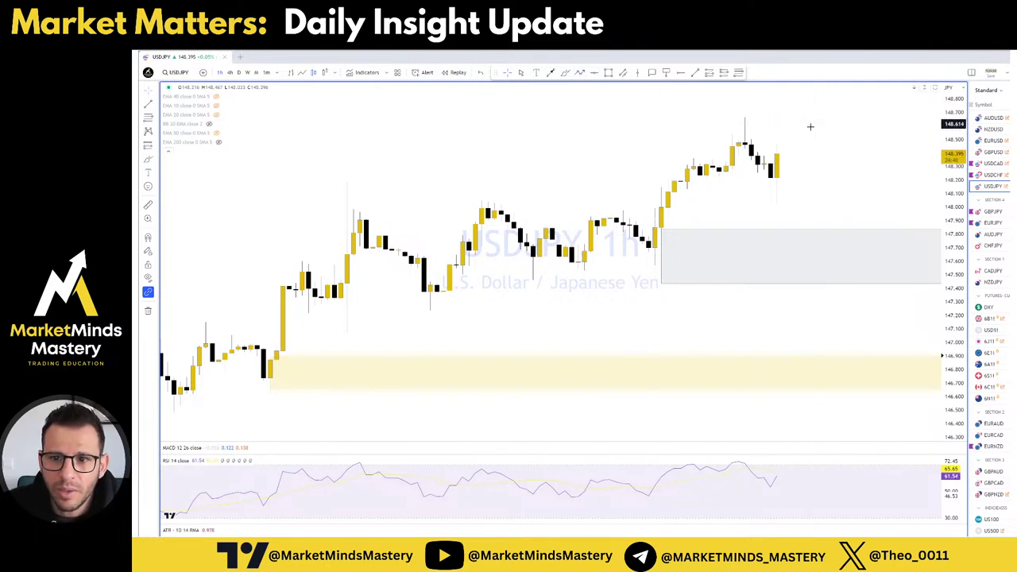
scroll(762, 181, down, 2)
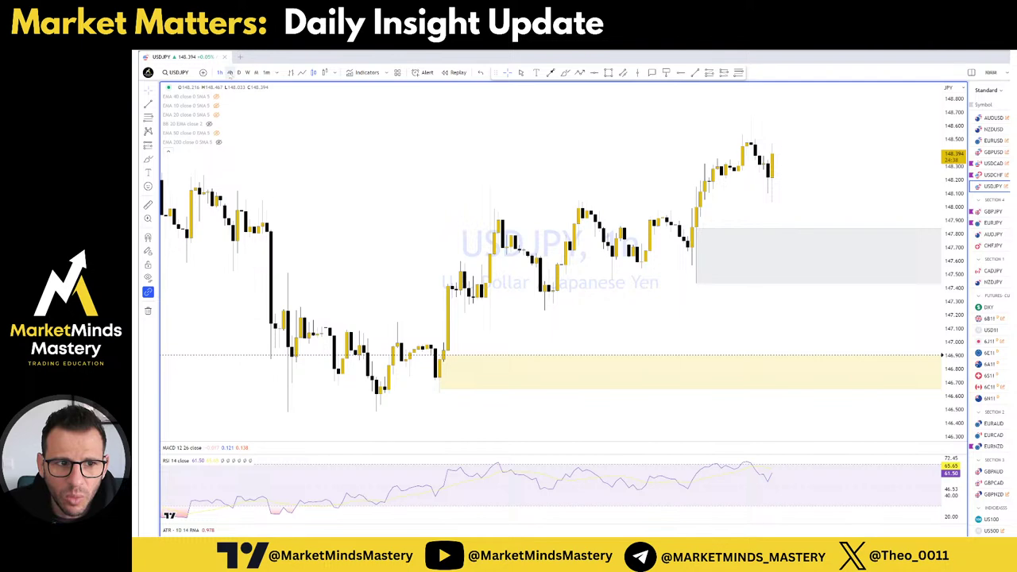
click(230, 72)
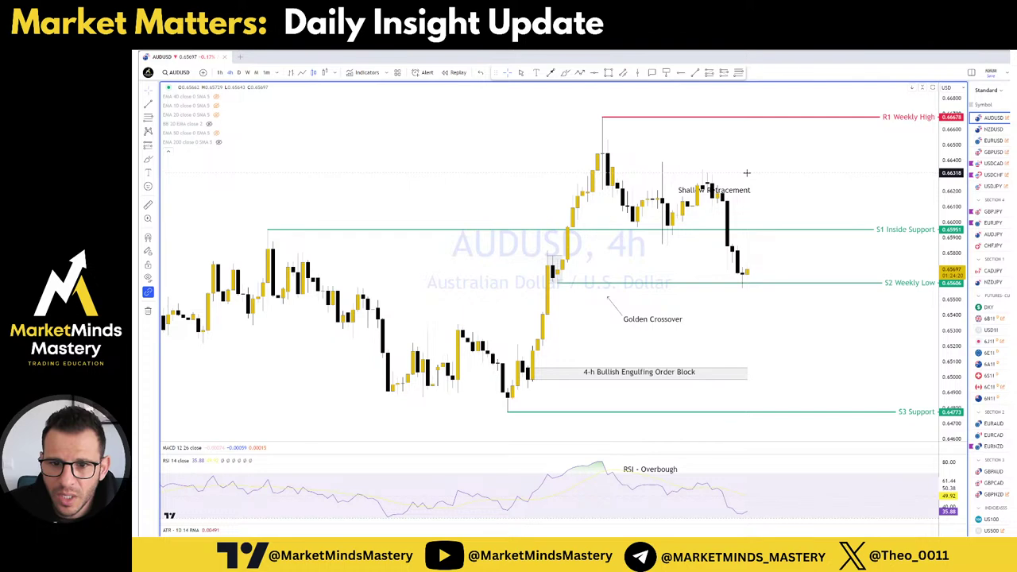
Review AUDUSD on the daily and 4-hour timeframes, panning toward the latest candles.
click(238, 72)
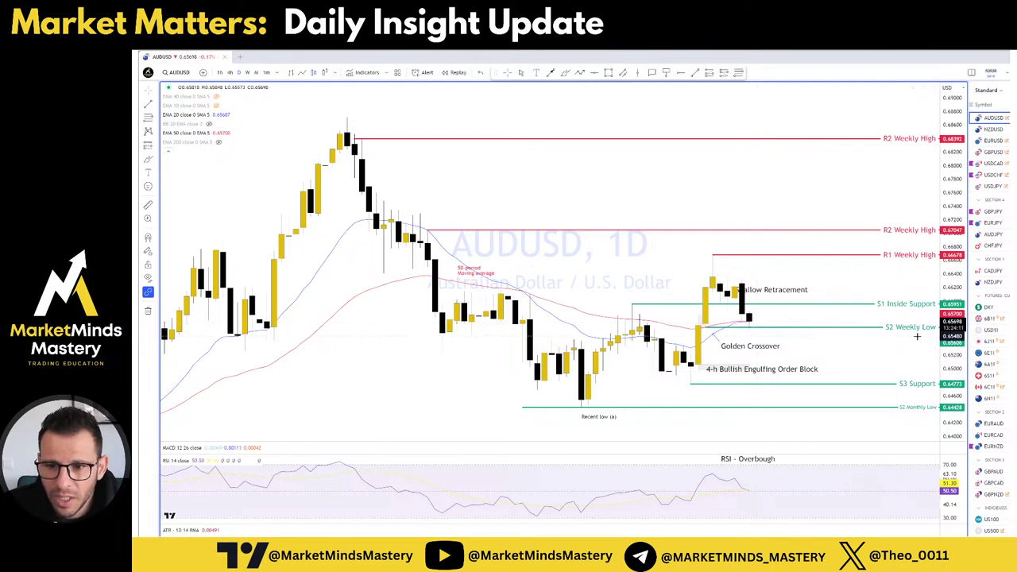
drag(917, 336, 855, 338)
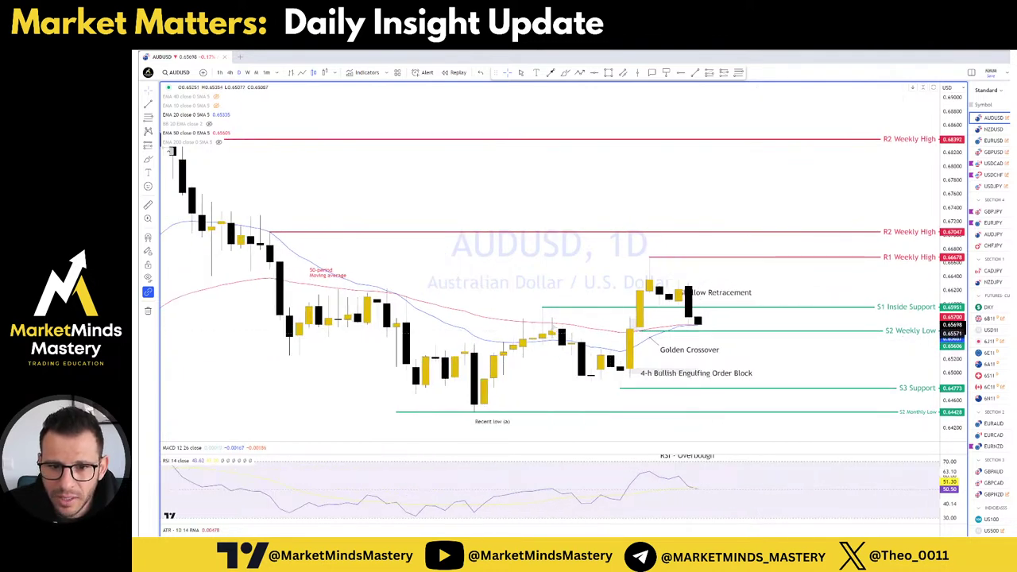
drag(631, 326, 638, 326)
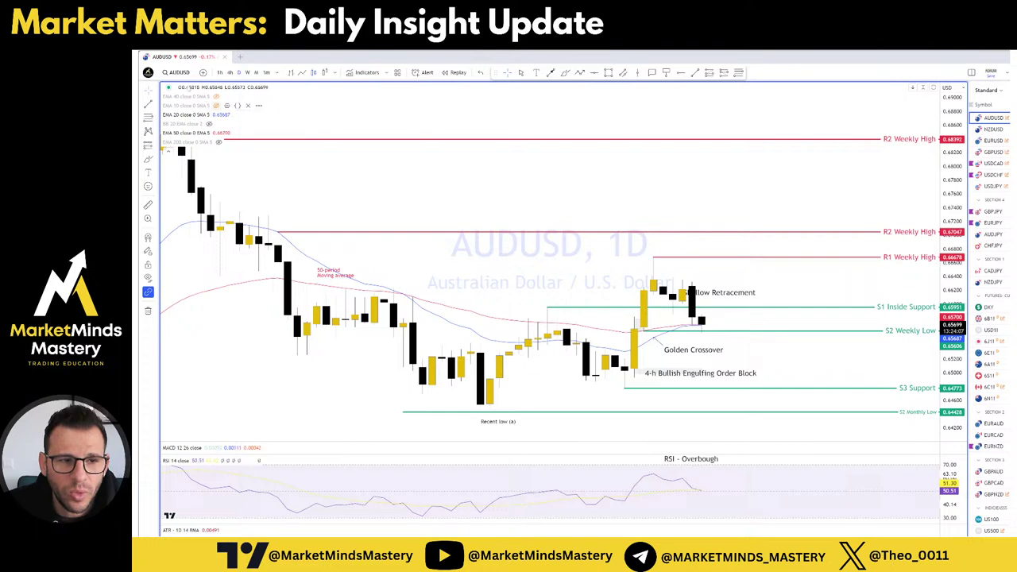
click(229, 73)
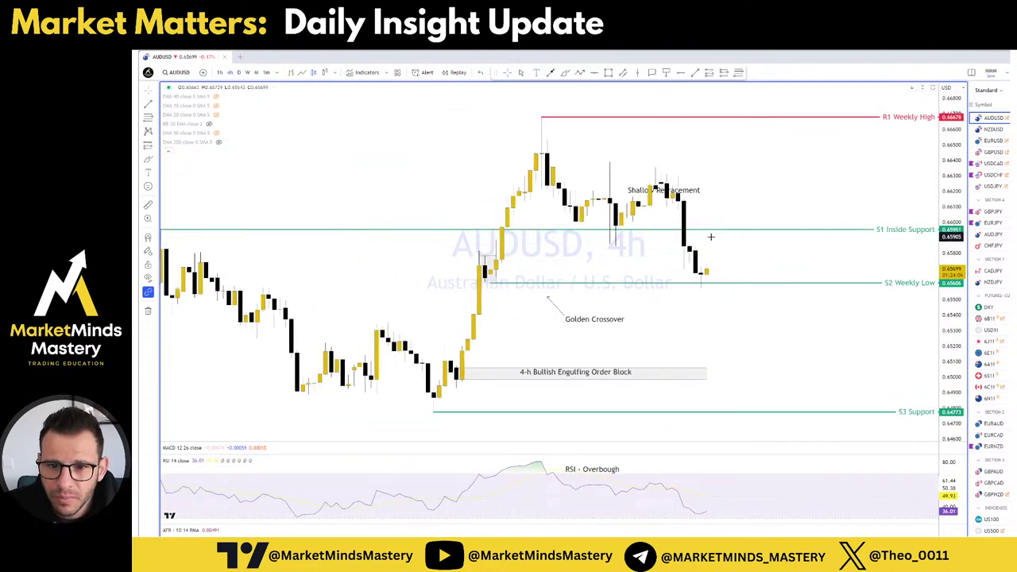
scroll(617, 287, left, 3)
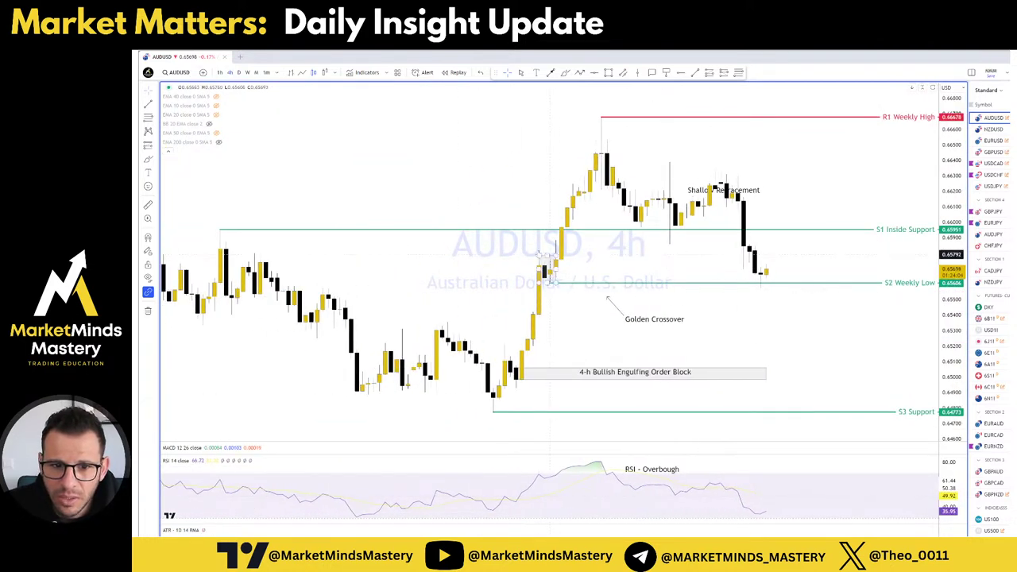
scroll(545, 270, up, 2)
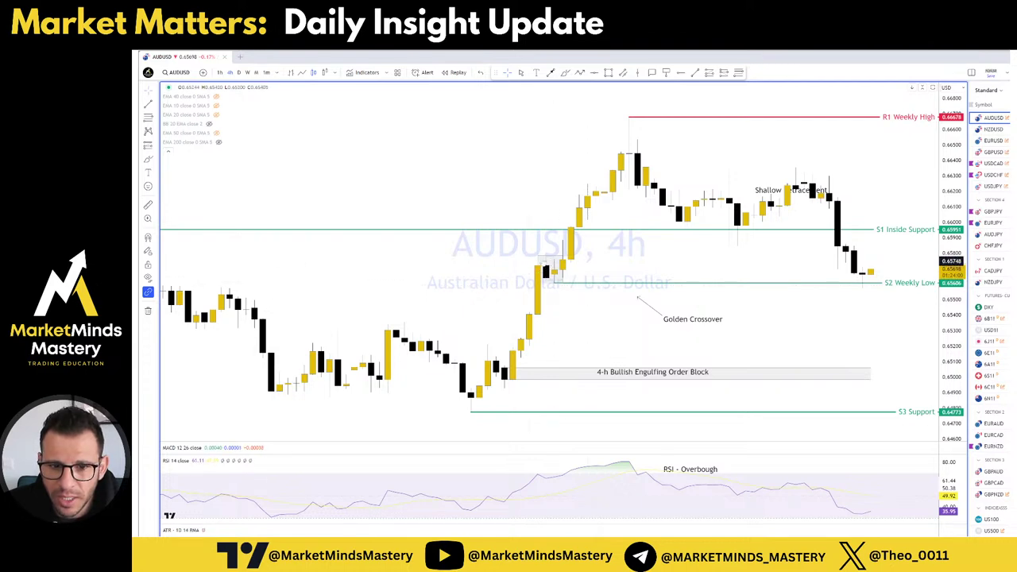
scroll(615, 258, right, 2)
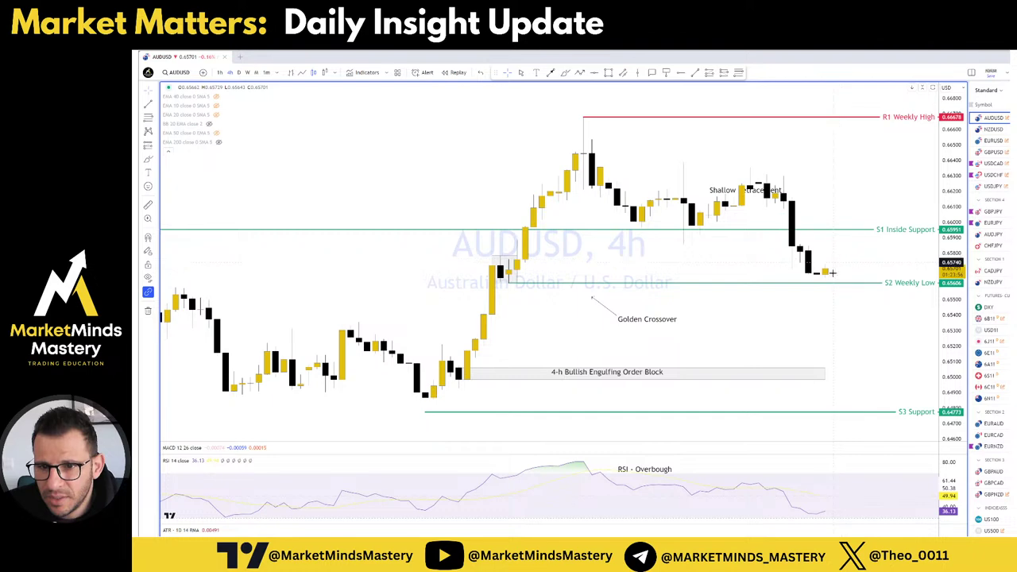
Switch AUDUSD to 1-hour and zoom into the drop toward the S2 Weekly Low.
click(220, 72)
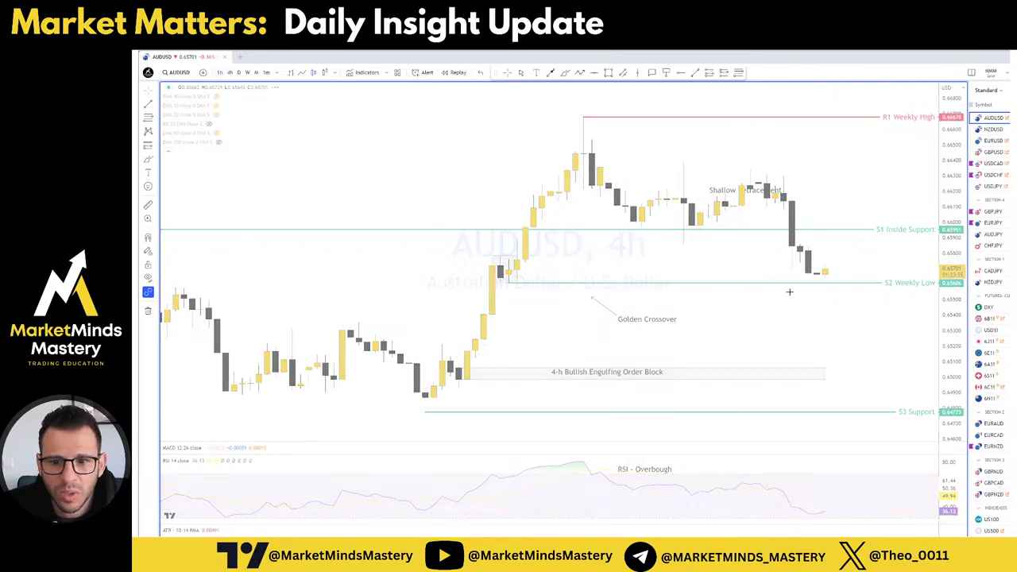
scroll(818, 386, down, 2)
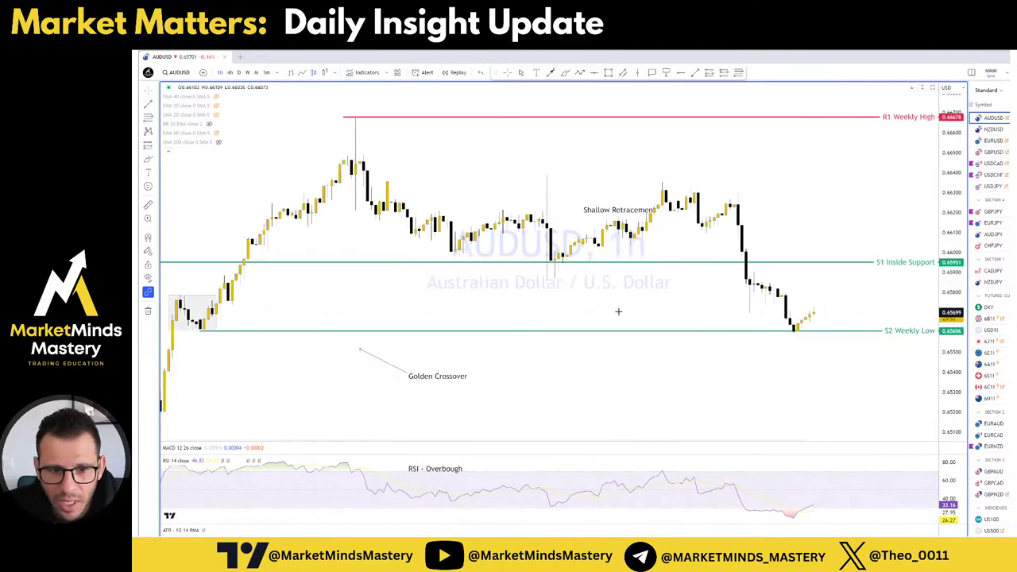
scroll(653, 342, left, 3)
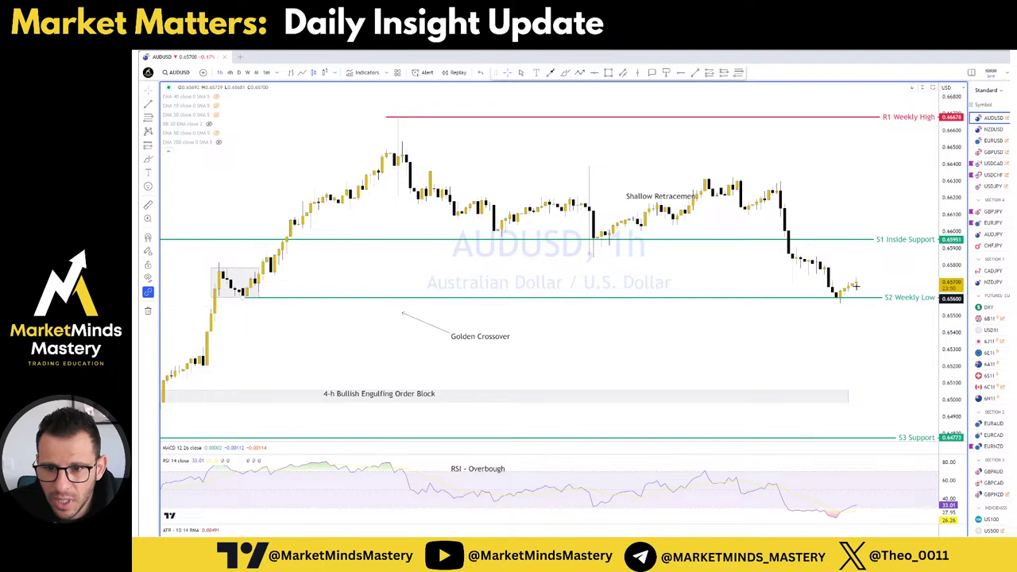
scroll(864, 294, up, 3)
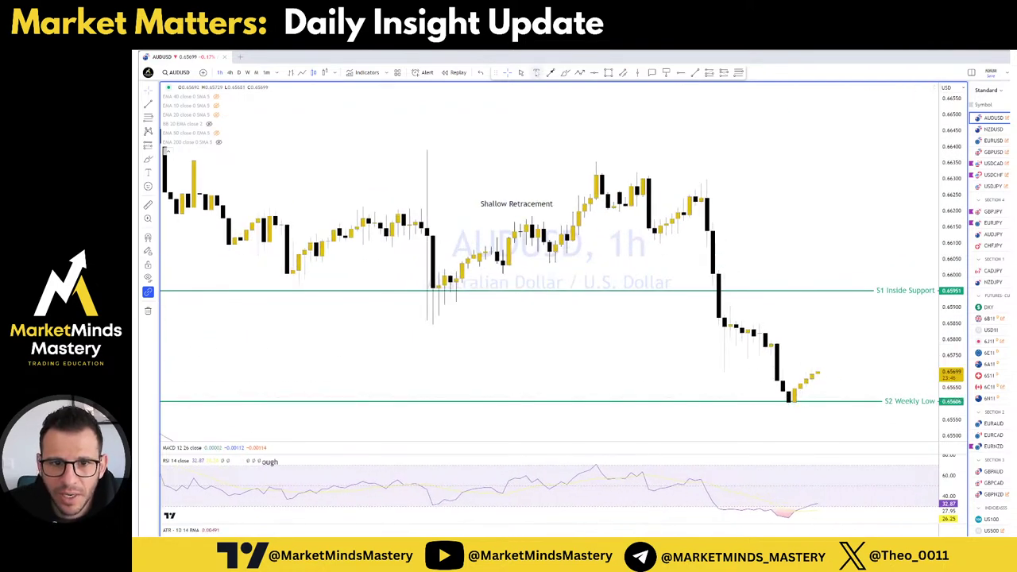
Brush an ellipse and hooked stroke by the S2 Weekly Low, undo both, then load NZDUSD.
mouse_move(818, 362)
mouse_down()
mouse_move(784, 397)
mouse_move(825, 385)
mouse_up()
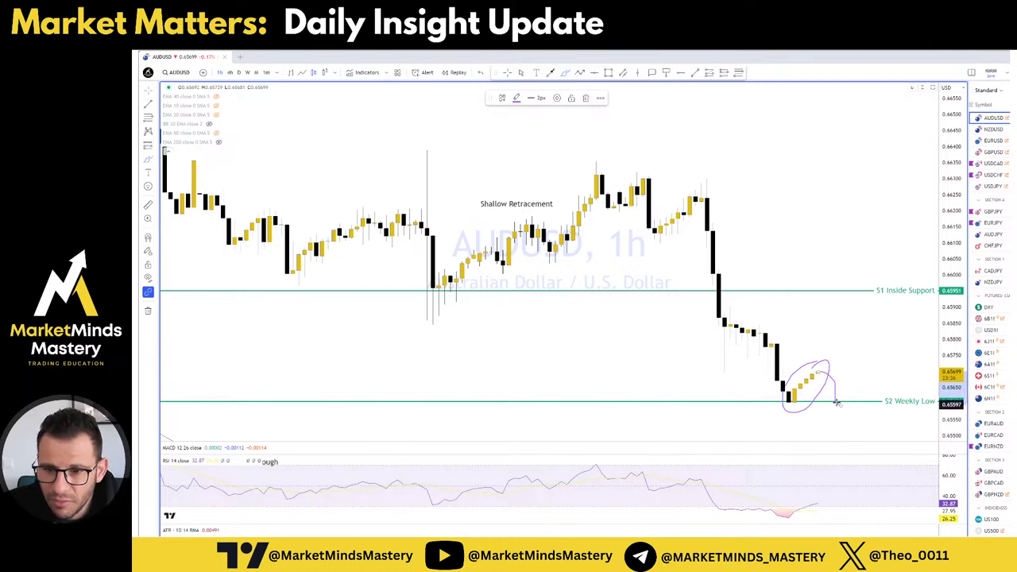
mouse_move(836, 405)
mouse_down()
mouse_move(853, 372)
mouse_move(858, 389)
mouse_move(853, 373)
mouse_move(838, 433)
mouse_up()
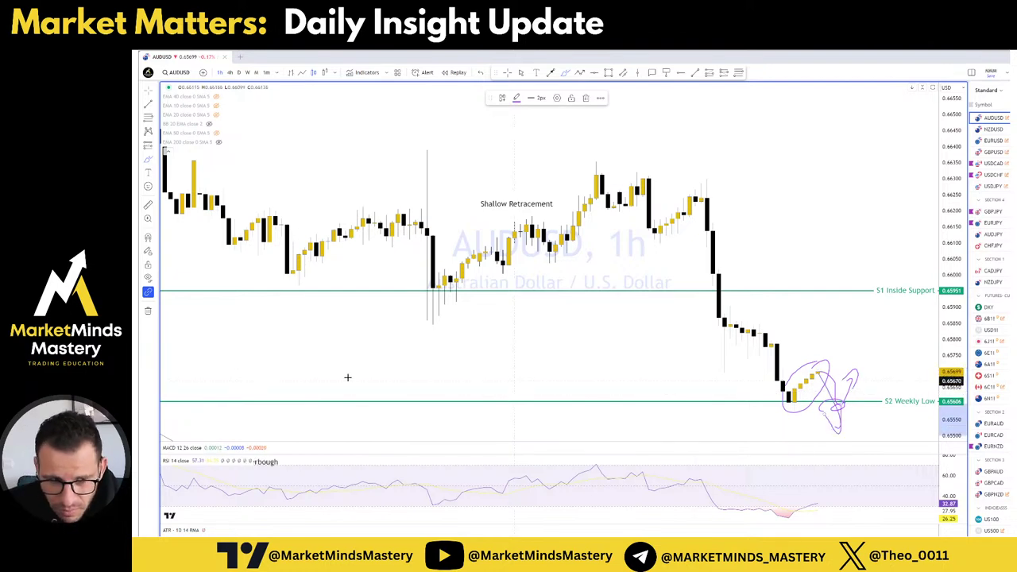
key(ctrl+z)
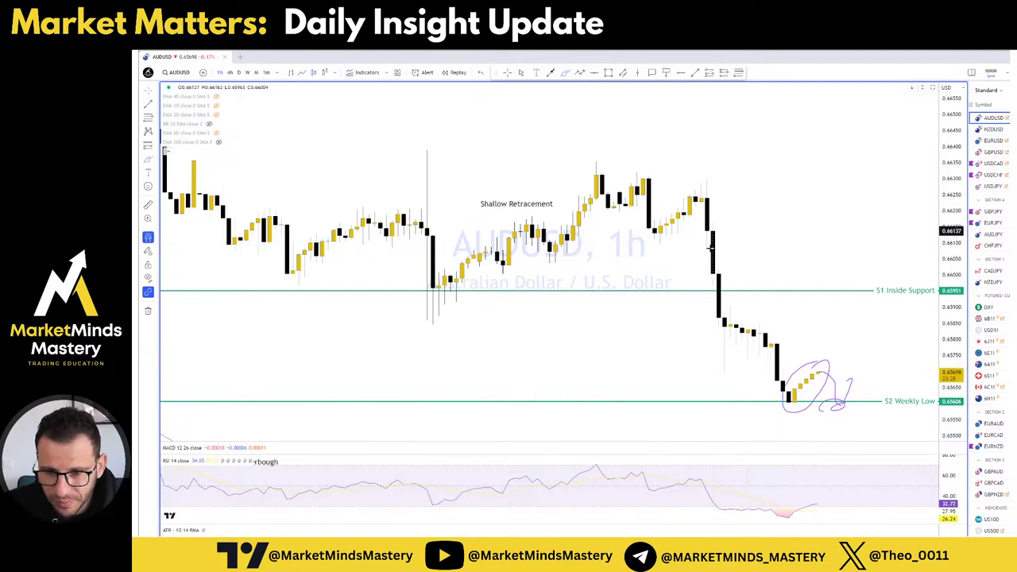
key(ctrl+z)
click(994, 129)
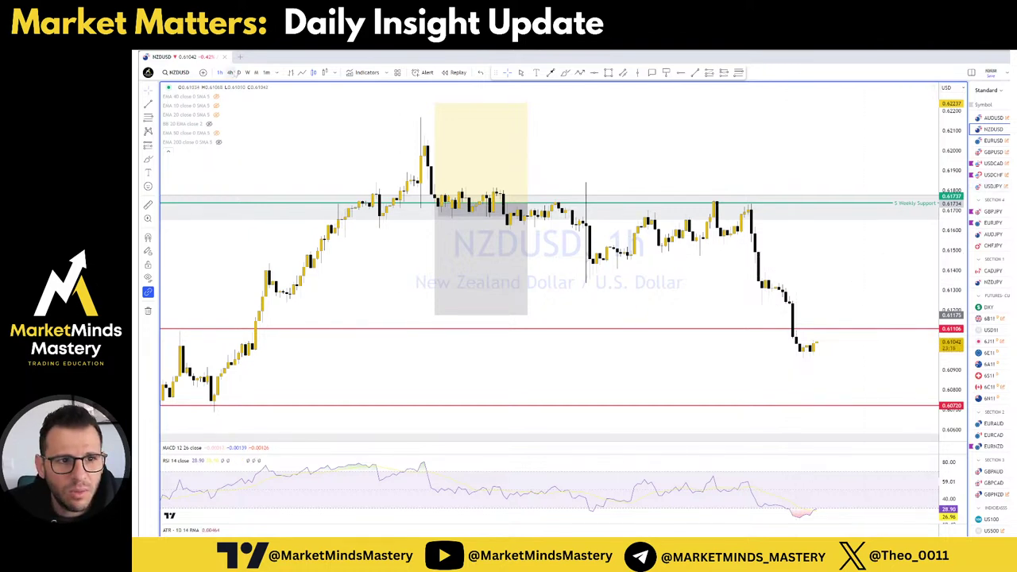
click(229, 72)
click(239, 73)
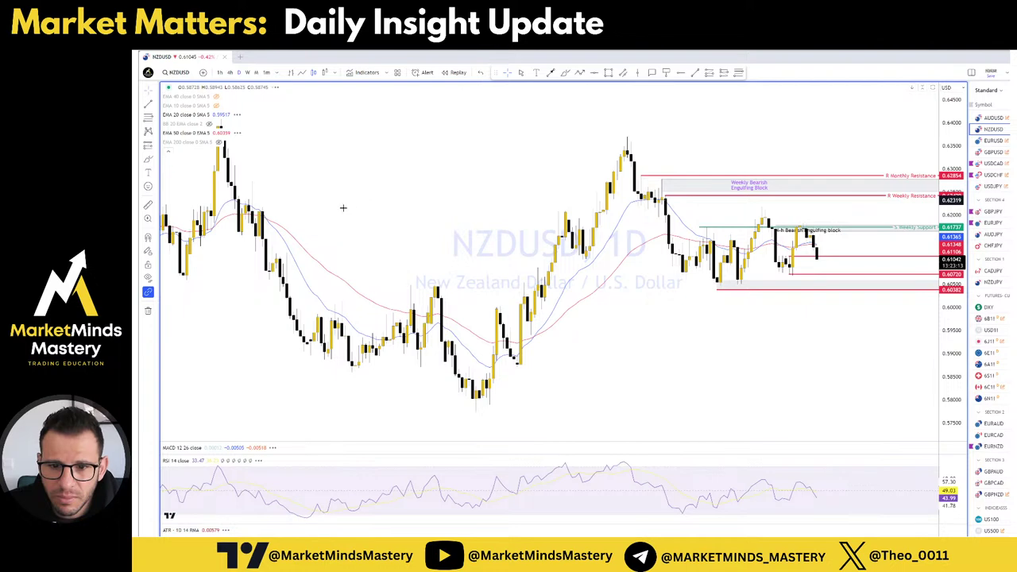
scroll(786, 310, up, 2)
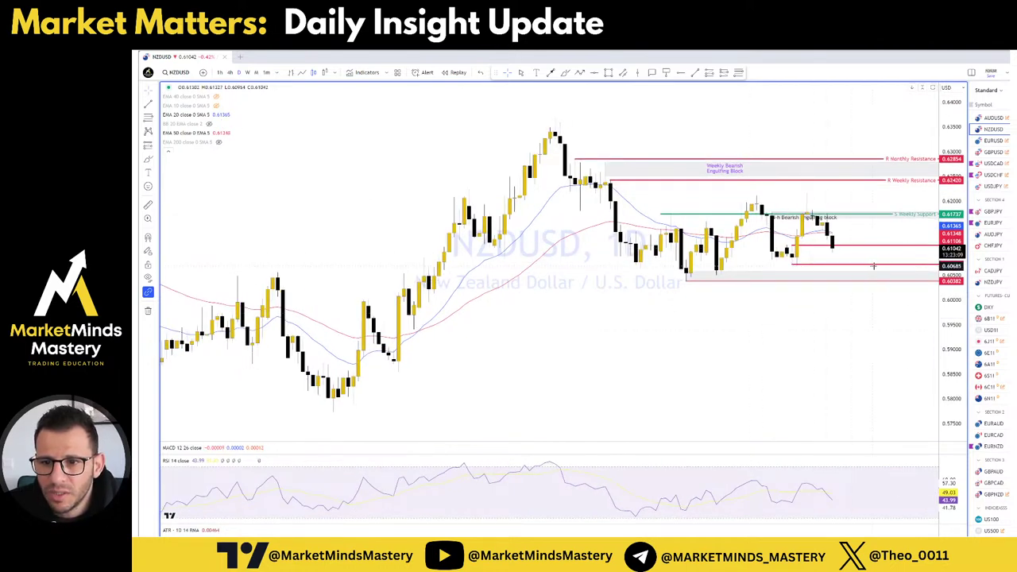
click(229, 72)
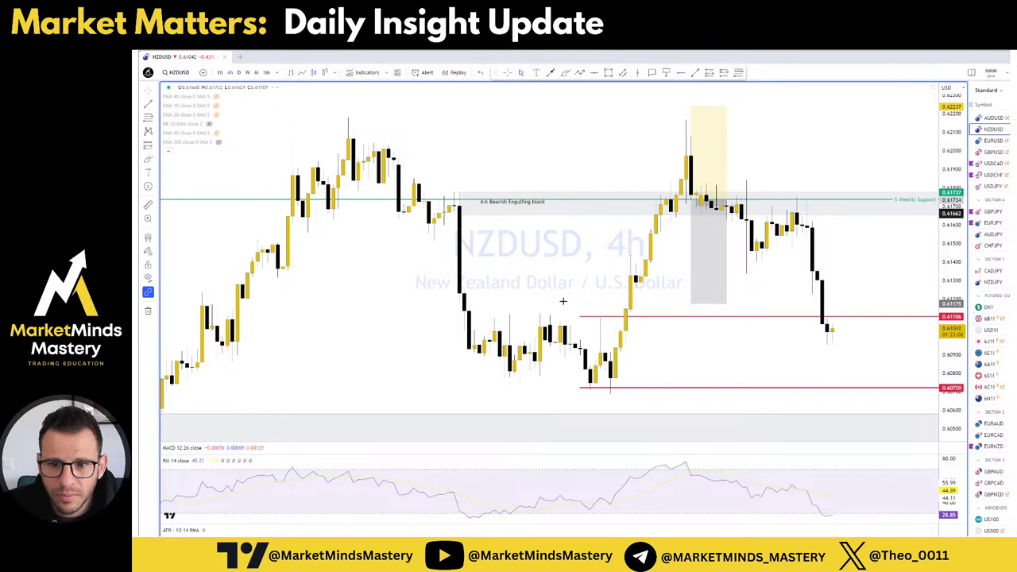
click(220, 73)
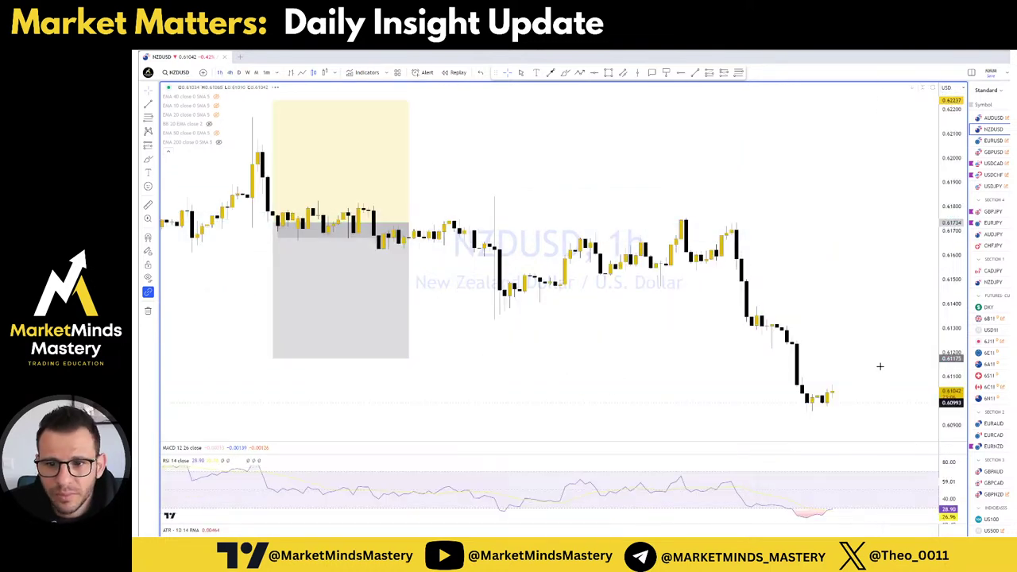
scroll(824, 305, down, 5)
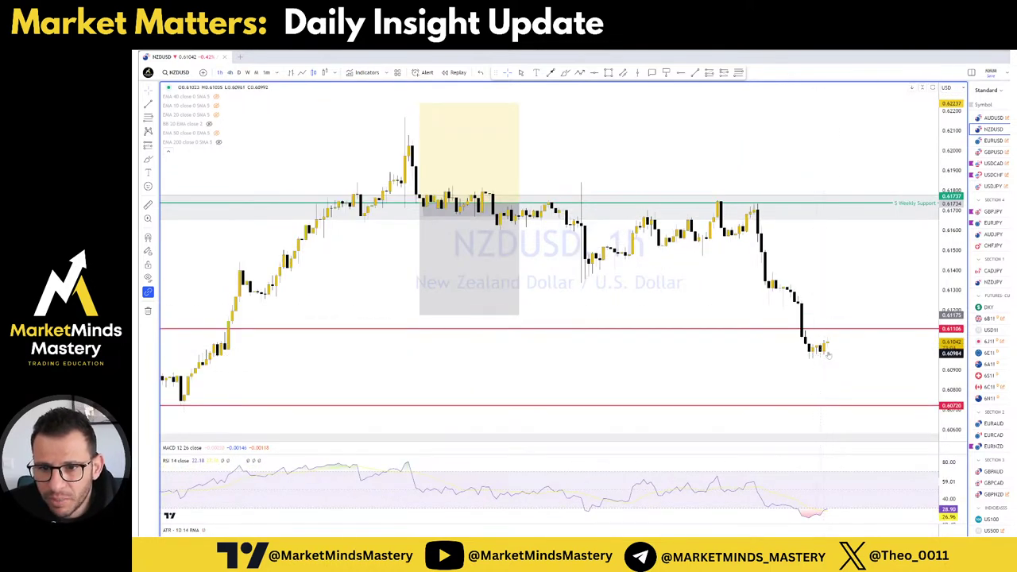
scroll(821, 345, up, 4)
scroll(703, 385, up, 1)
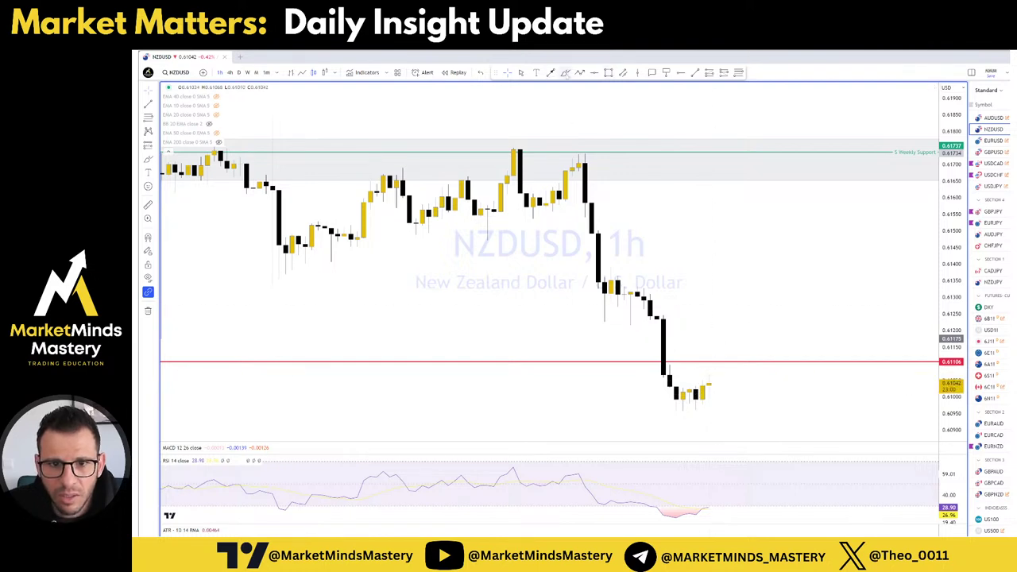
mouse_move(703, 387)
mouse_down()
mouse_move(728, 332)
mouse_move(732, 344)
mouse_up()
drag(629, 320, 755, 318)
drag(646, 300, 774, 301)
mouse_move(725, 333)
mouse_down()
mouse_move(750, 356)
mouse_move(793, 335)
mouse_move(810, 356)
mouse_up()
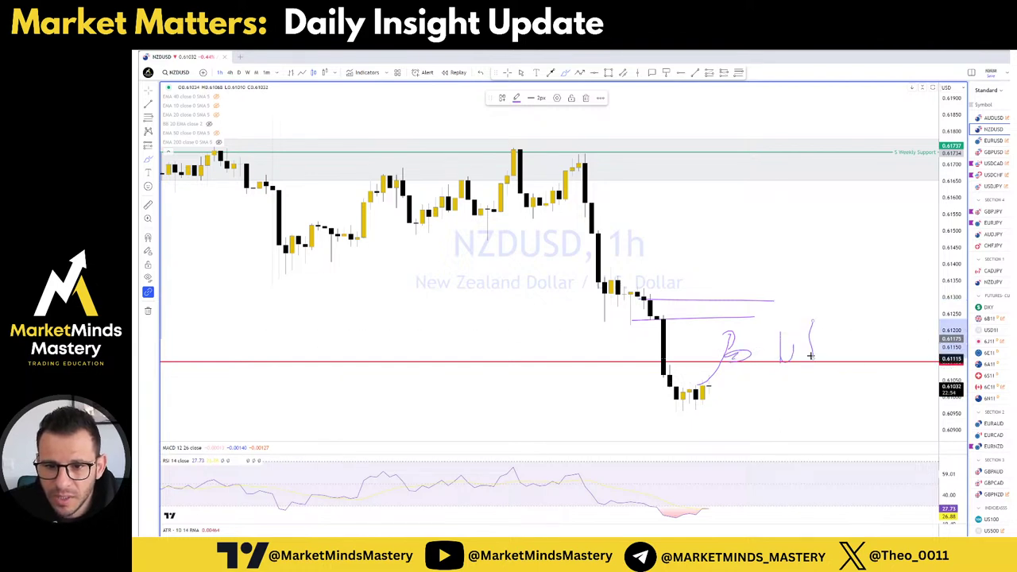
key(ctrl+z)
key(ctrl+z)
key(ctrl+z)
key(ctrl+z)
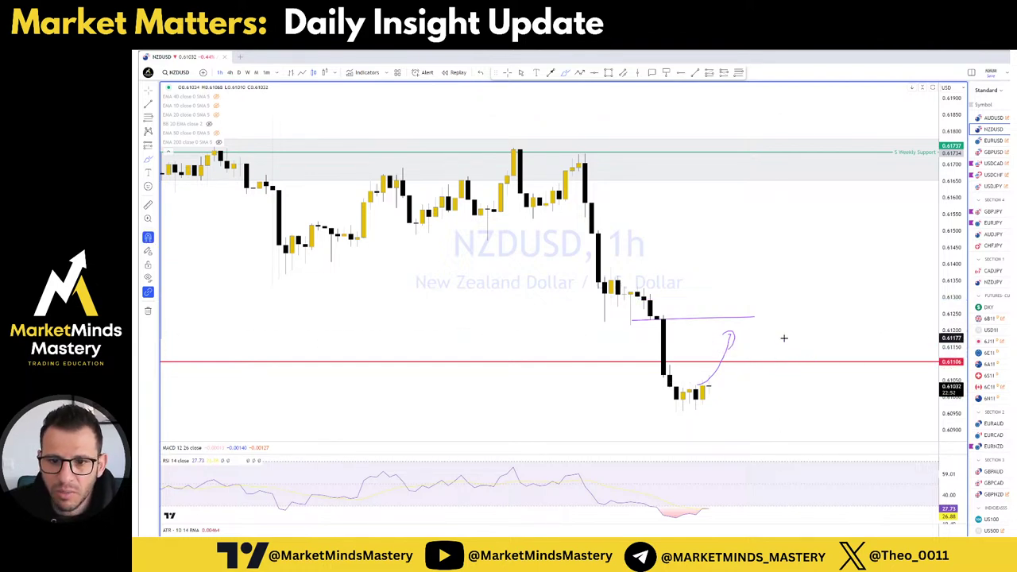
key(ctrl+z)
scroll(783, 337, down, 2)
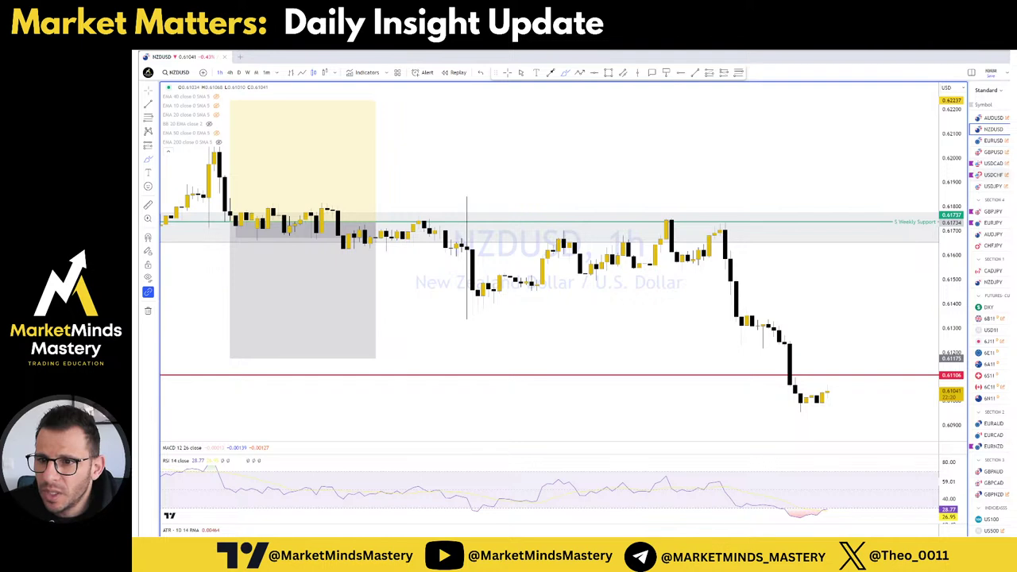
click(993, 175)
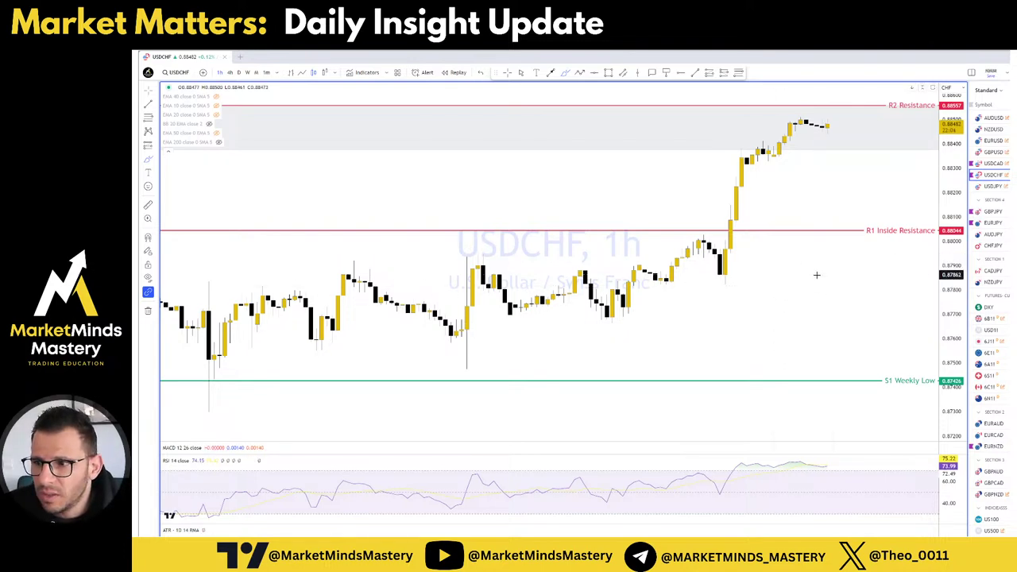
Scroll the USDCHF 1-hour chart back to reveal the 4-h Bearish Engulfing Order Block.
scroll(814, 278, left, 5)
scroll(822, 293, left, 5)
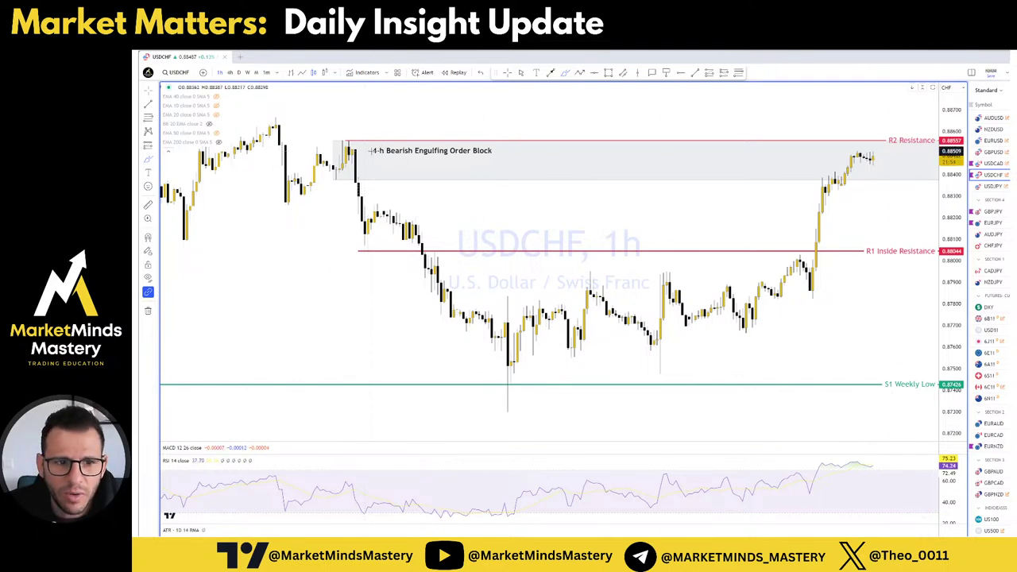
View USDCHF on 4-hour and measure the price range above the bearish order block.
click(229, 72)
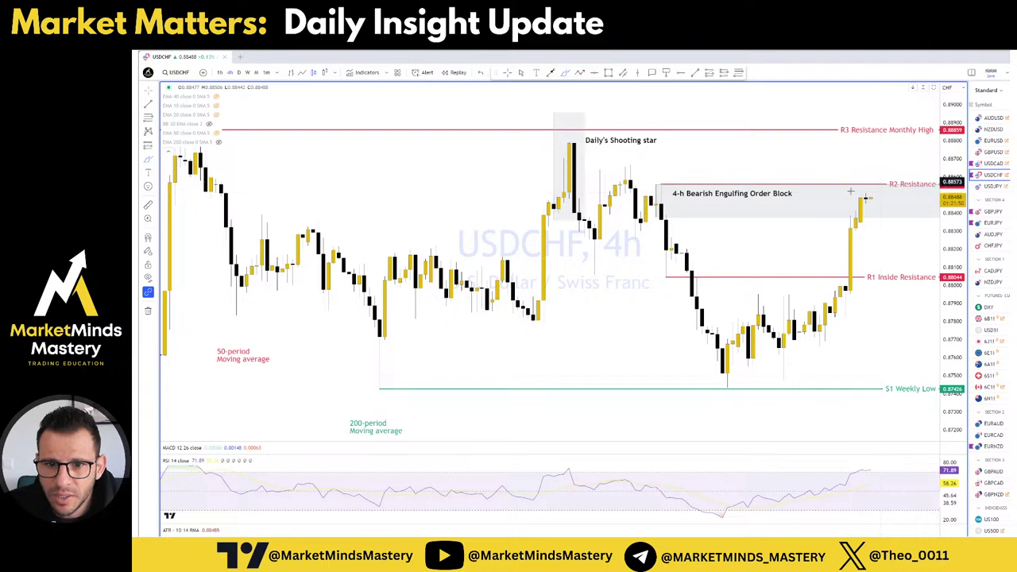
shift+click(866, 184)
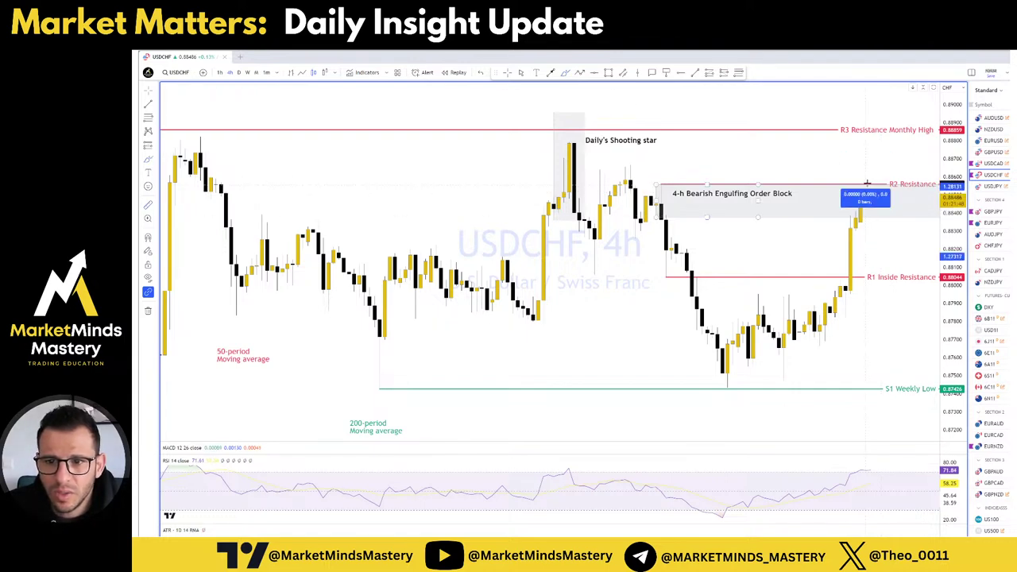
click(781, 113)
scroll(611, 158, down, 3)
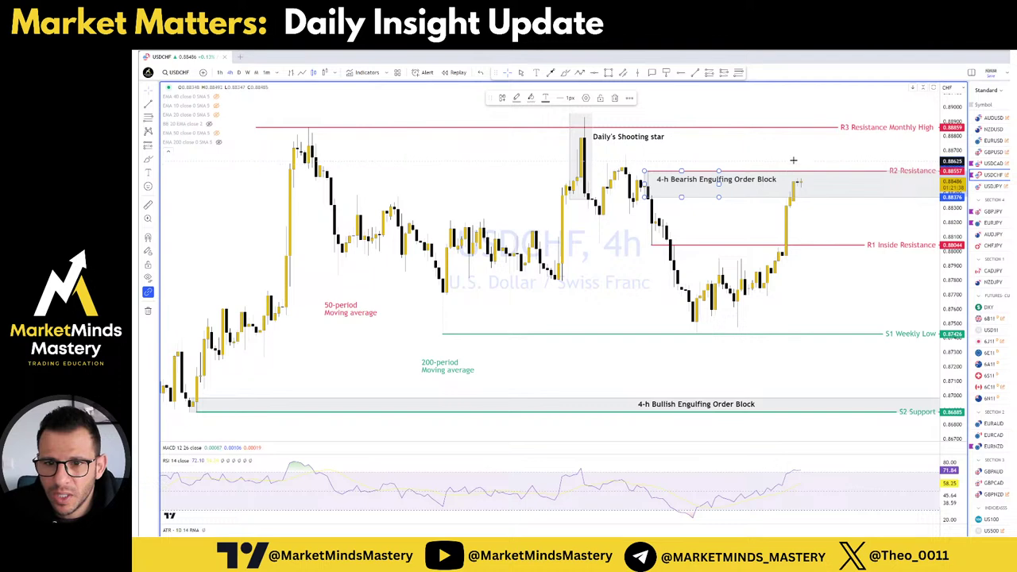
click(530, 105)
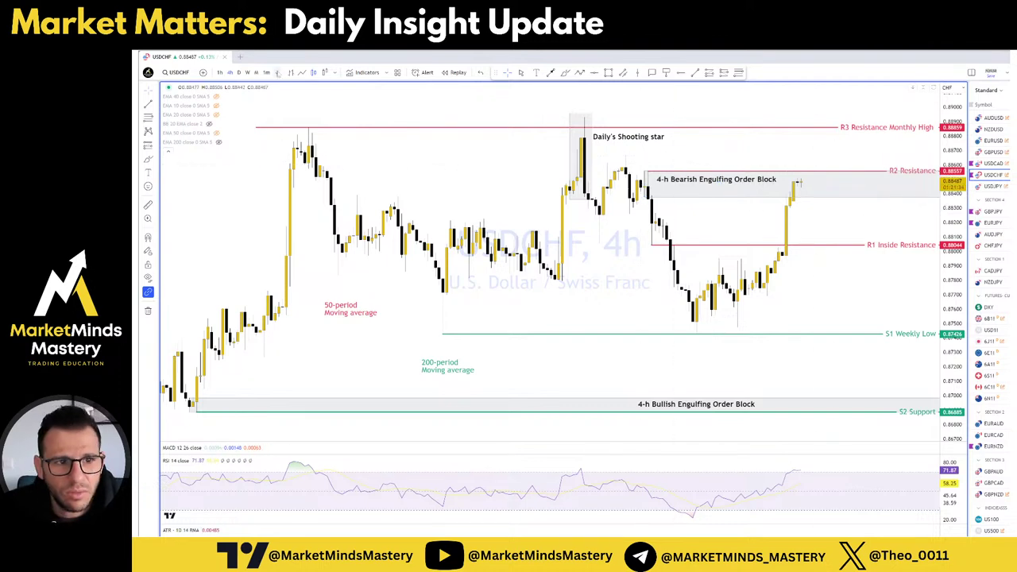
Type 1D to switch USDCHF to the daily chart and zoom in on recent candles.
key(1)
key(d)
key(Return)
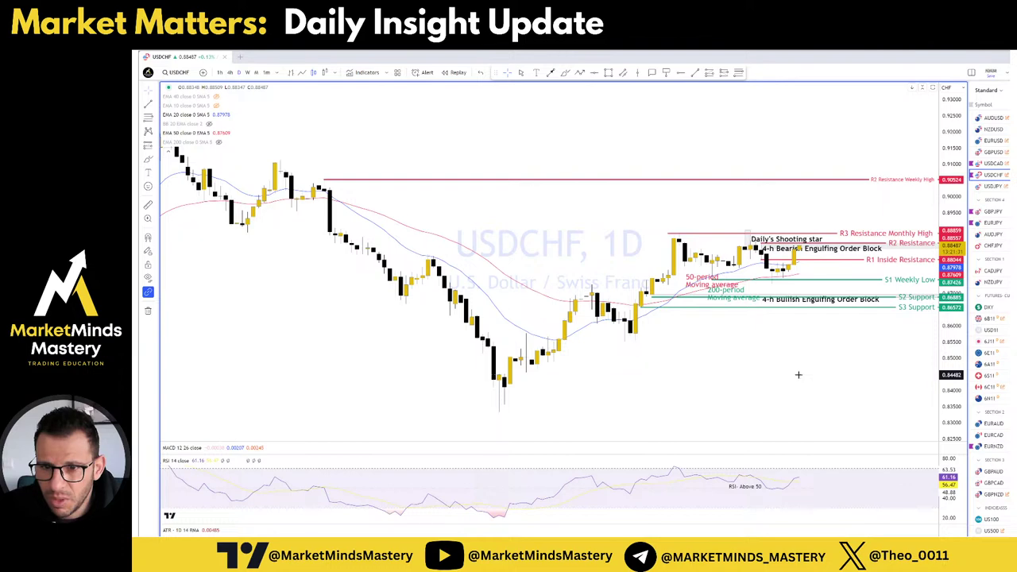
scroll(818, 381, up, 3)
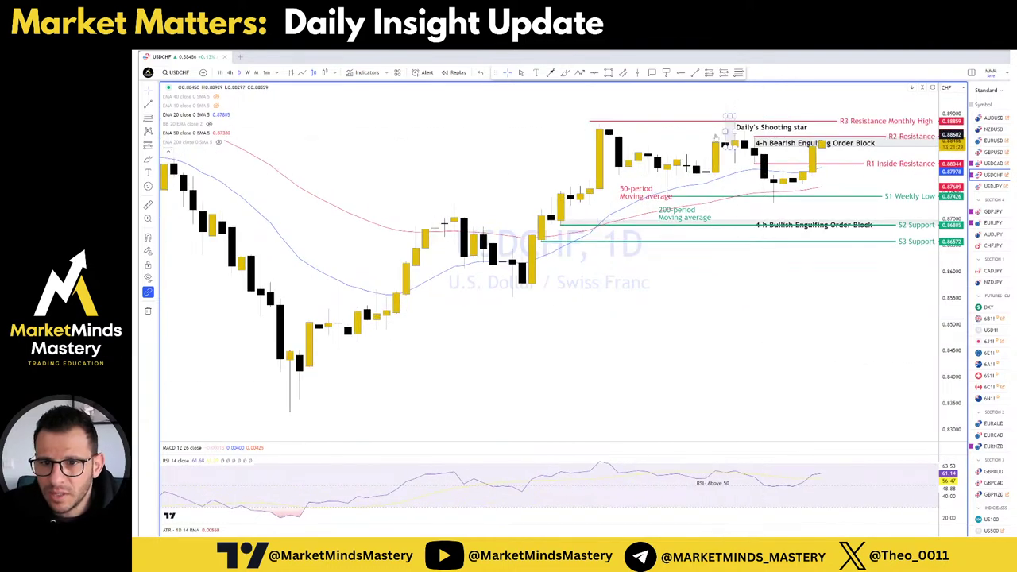
Load GBPJPY and review it on the 4-hour and then 1-hour timeframes.
click(991, 212)
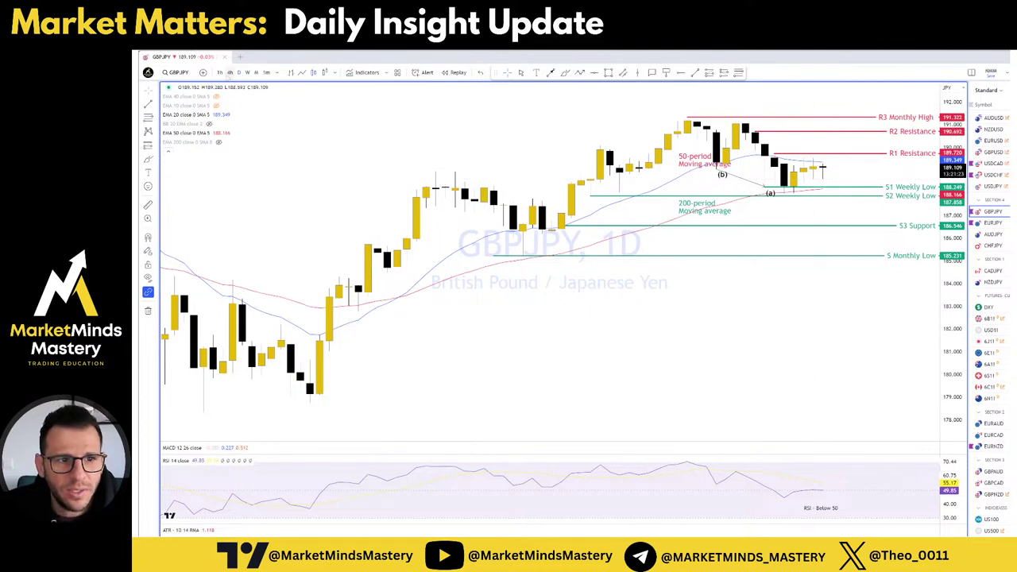
click(230, 72)
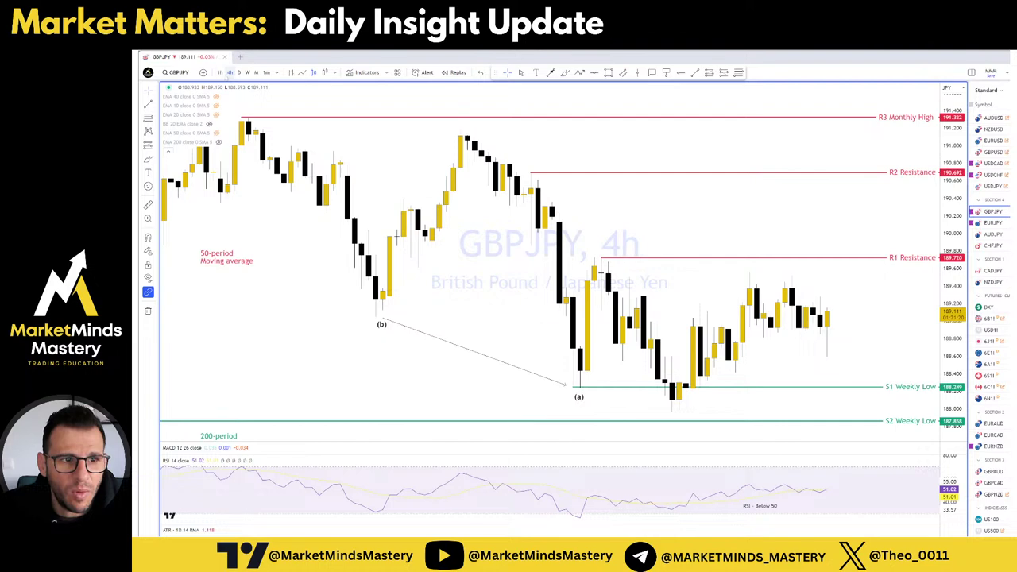
click(220, 72)
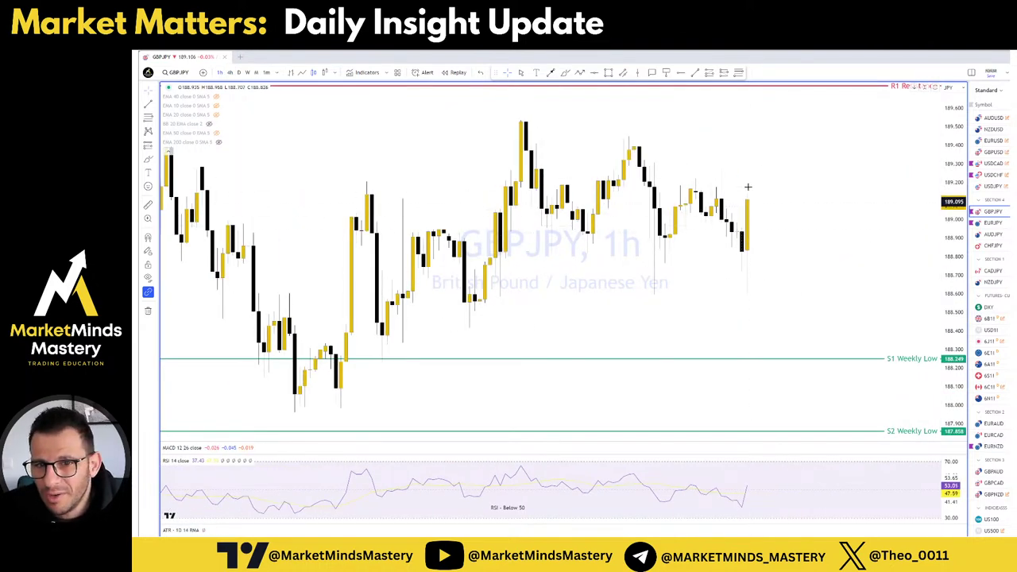
scroll(749, 193, down, 2)
scroll(757, 207, up, 2)
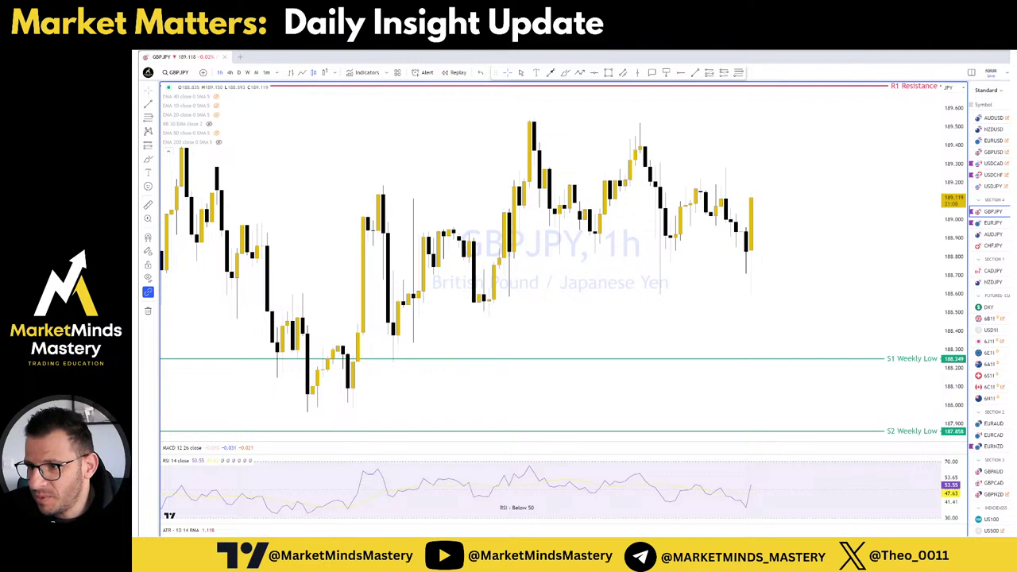
View EURJPY on 4-hour, then step down the watchlist to AUDJPY.
click(993, 222)
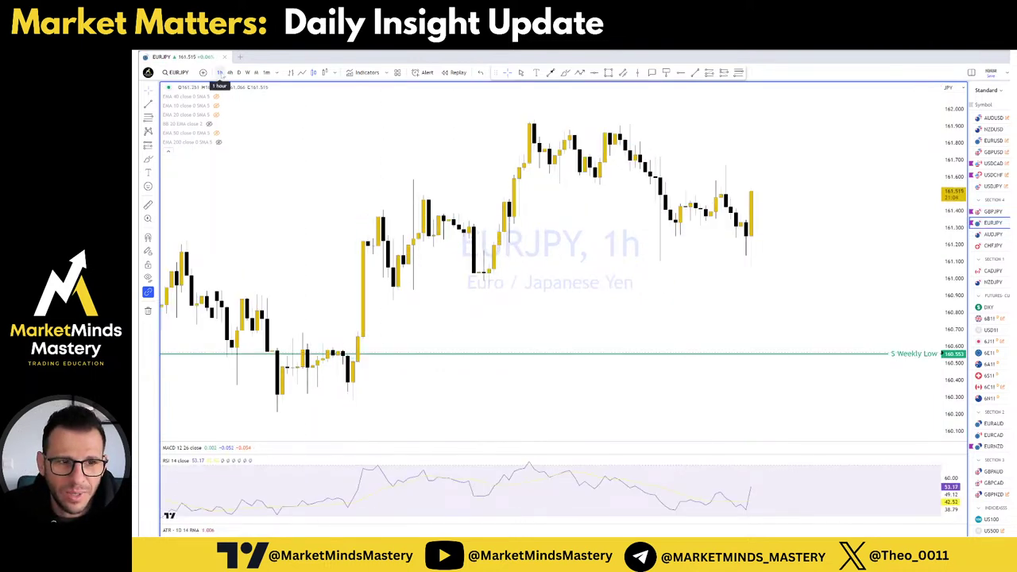
click(228, 72)
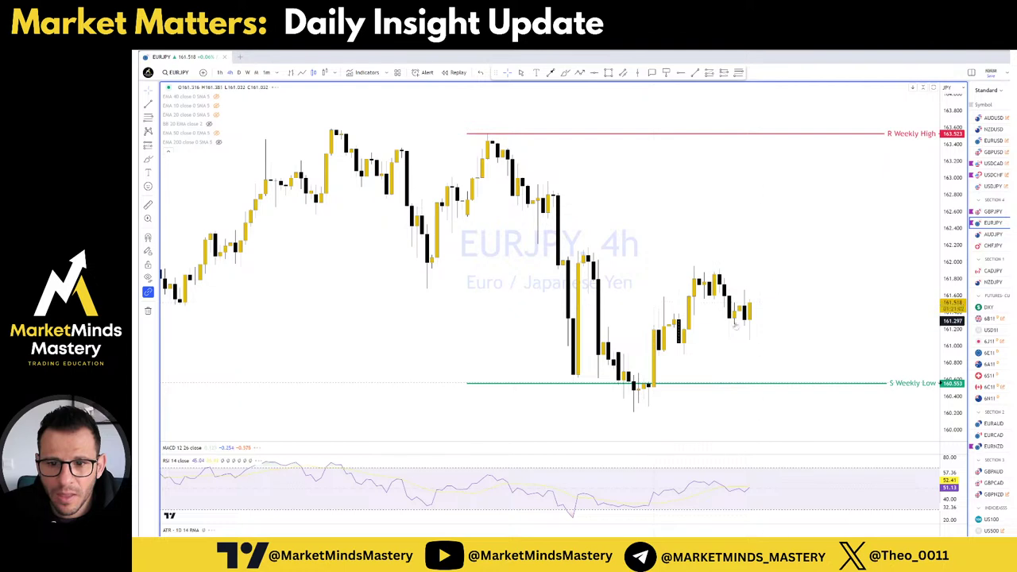
key(Down)
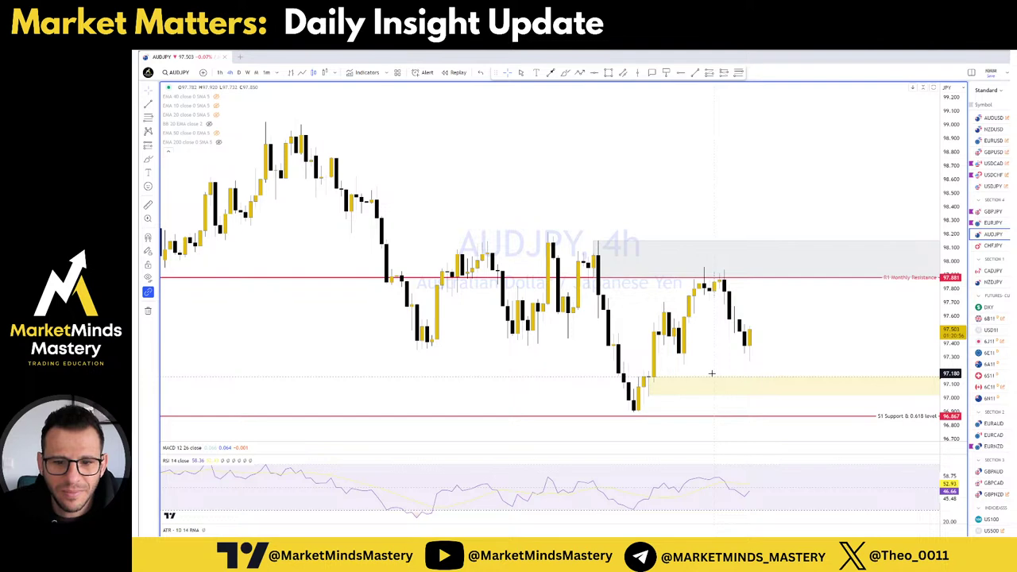
Pan AUDJPY, switch to 1-hour, and start measuring the pullback's price range and bar count.
drag(736, 352, 780, 354)
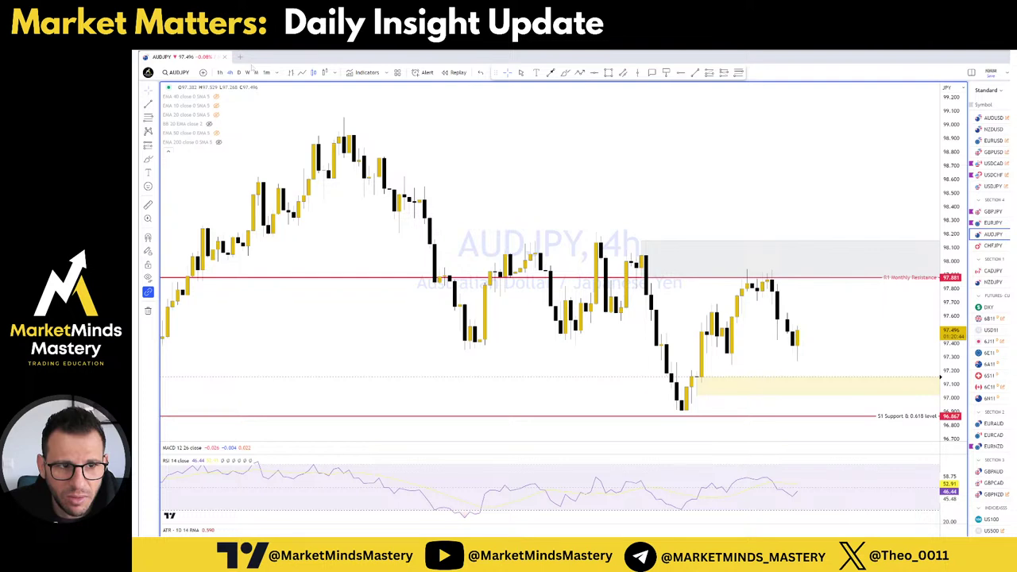
click(220, 72)
scroll(691, 234, down, 2)
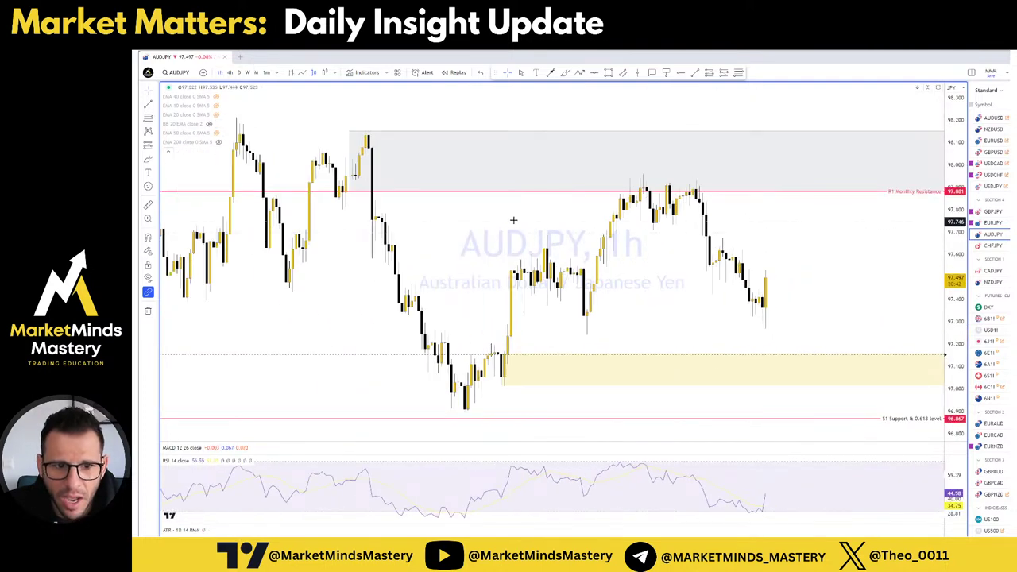
scroll(670, 232, left, 3)
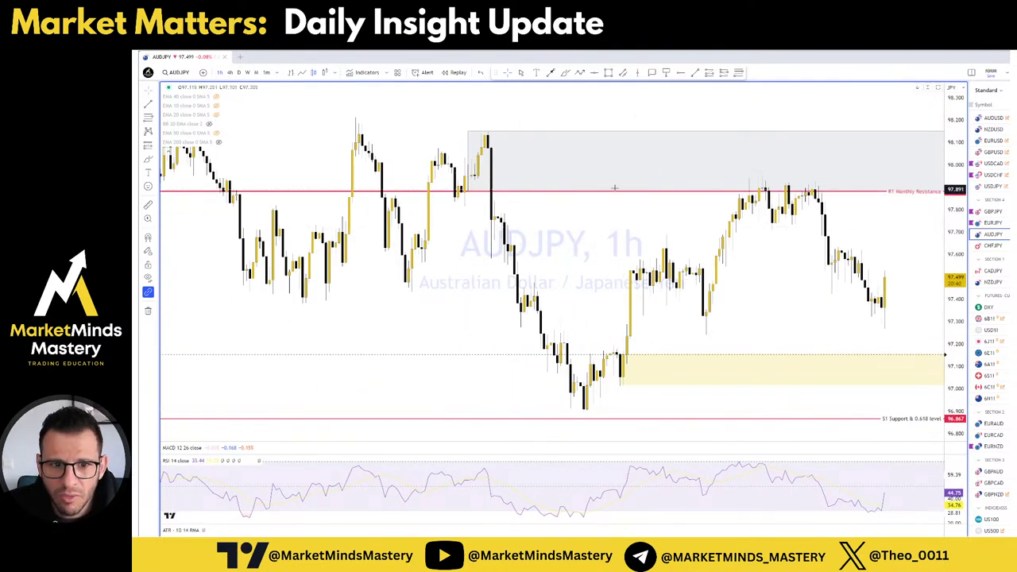
scroll(802, 208, right, 2)
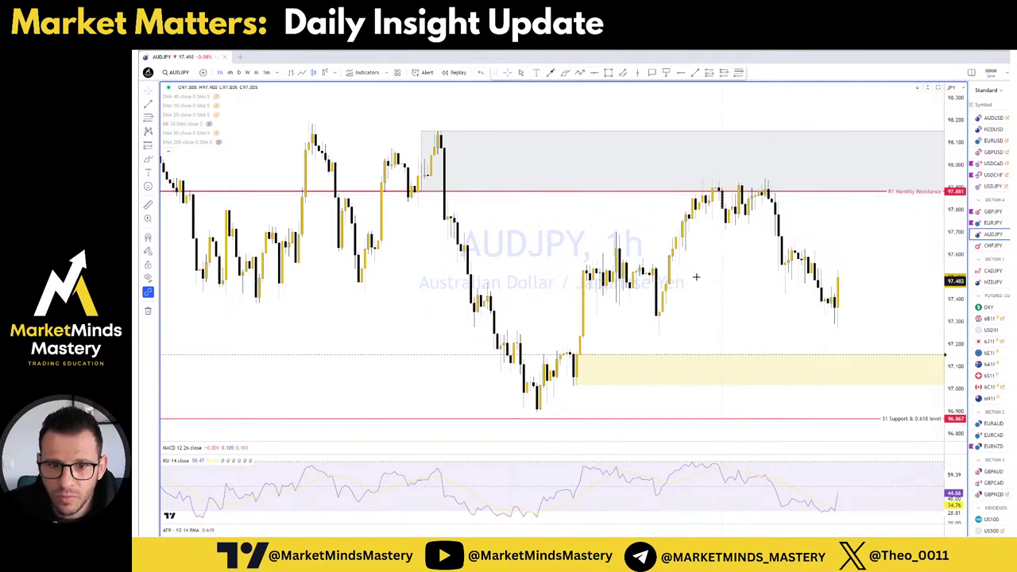
shift+click(558, 187)
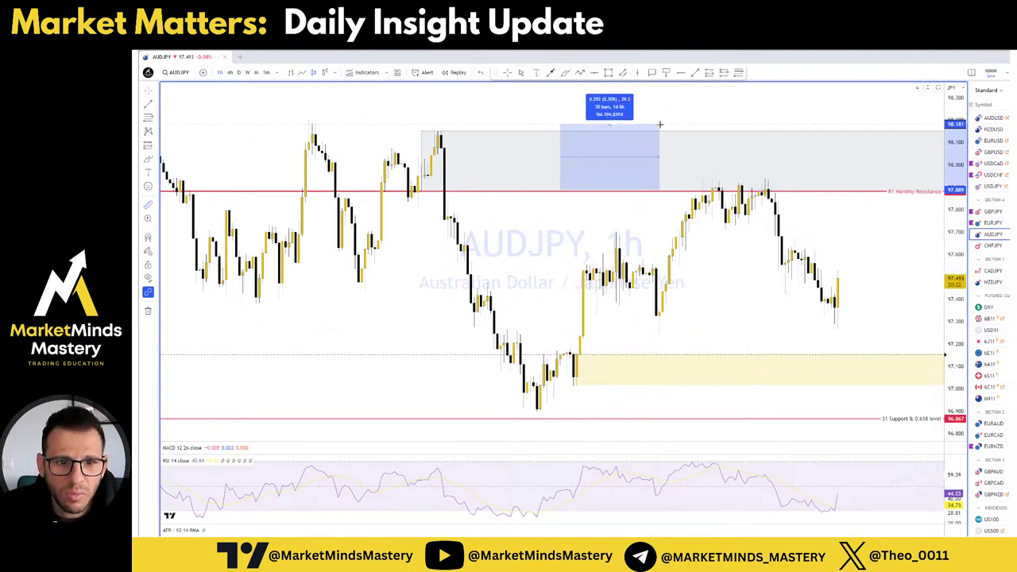
Remove the finished measurement from the AUDJPY chart.
click(753, 316)
scroll(824, 330, up, 2)
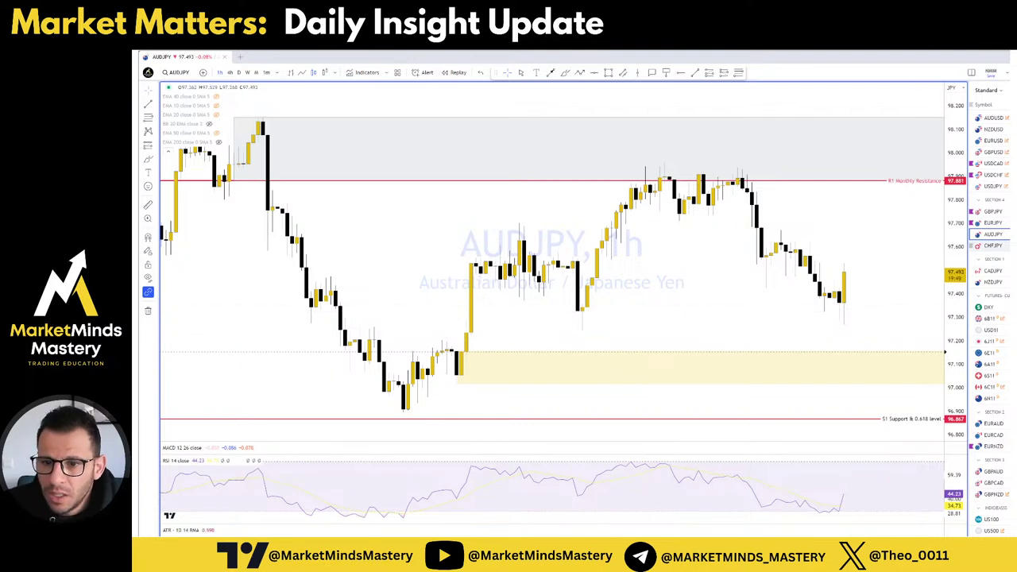
scroll(871, 283, up, 3)
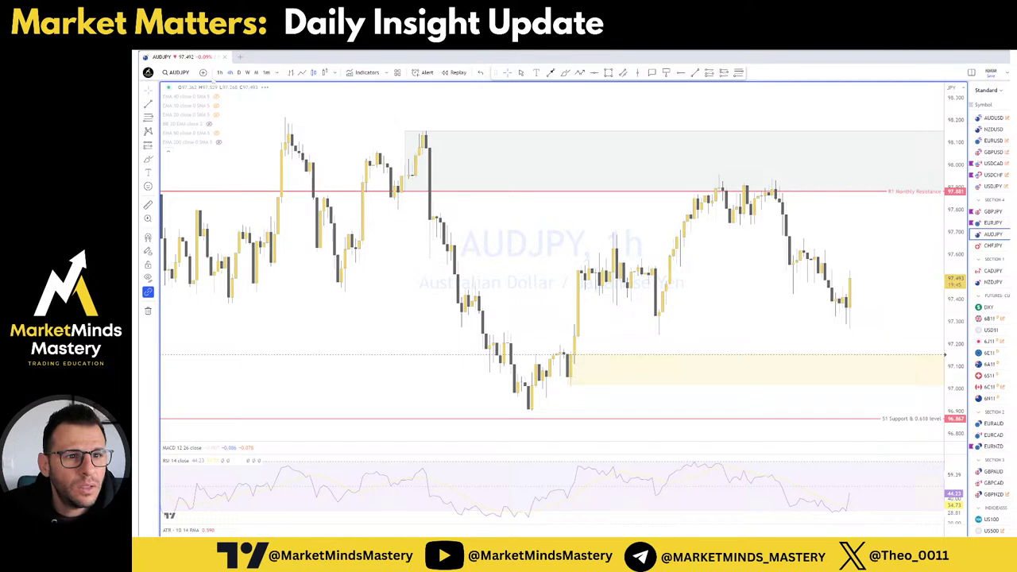
Compare AUDJPY on 4-hour and 1-hour, pan to the latest candles, then load CHFJPY.
click(229, 72)
click(220, 72)
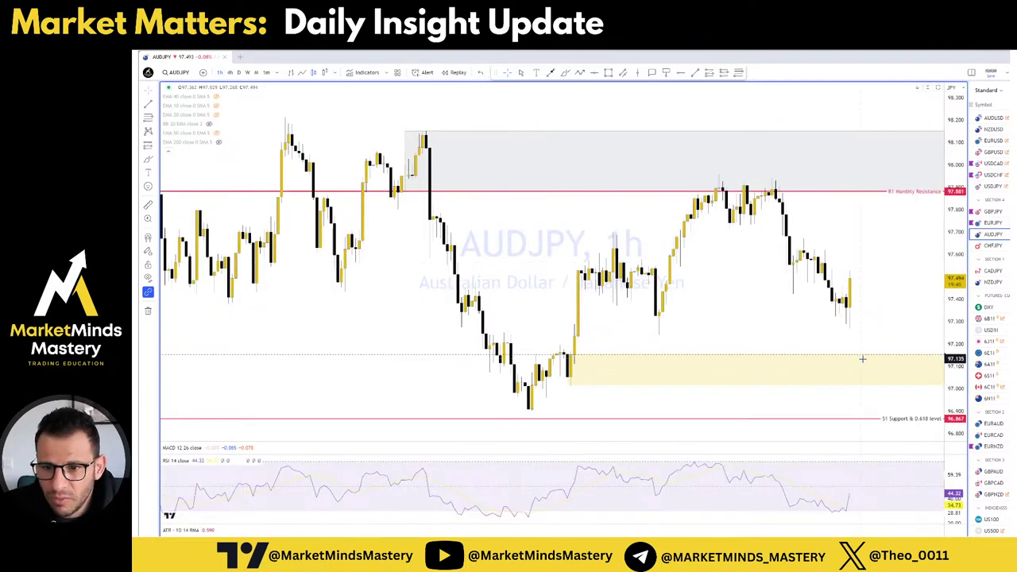
drag(863, 355, 822, 323)
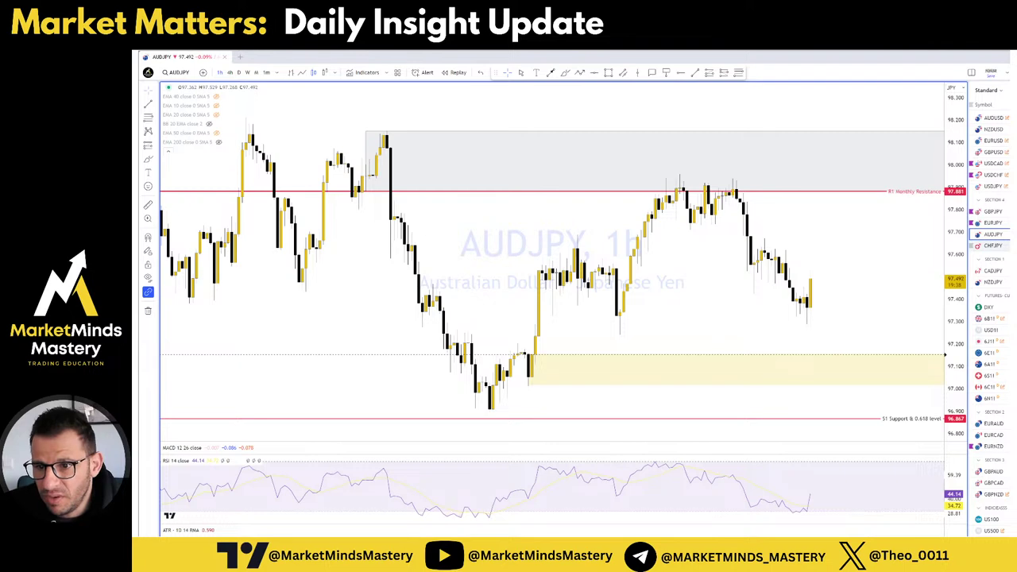
key(Down)
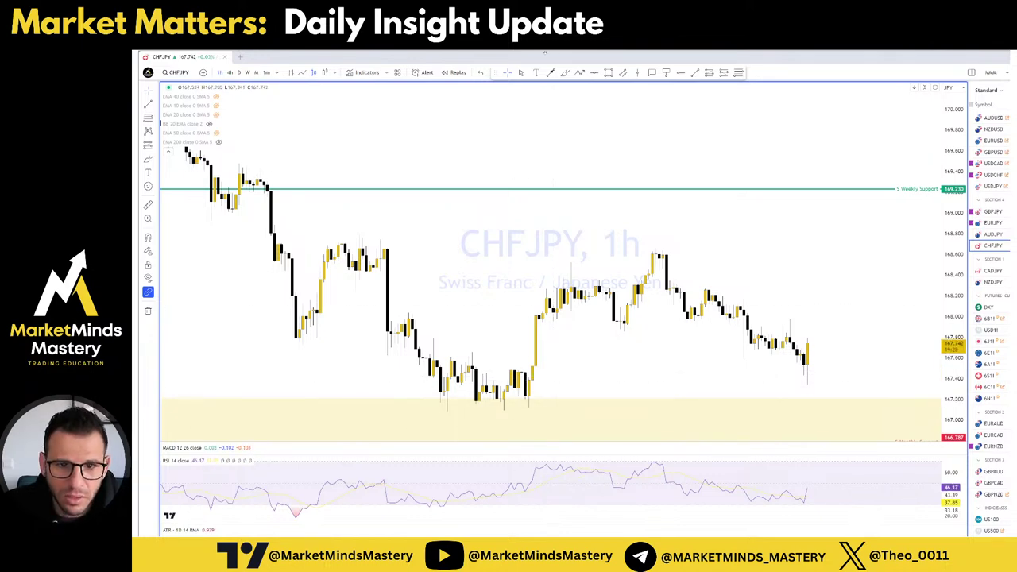
View CHFJPY on the 4-hour timeframe.
scroll(787, 359, down, 2)
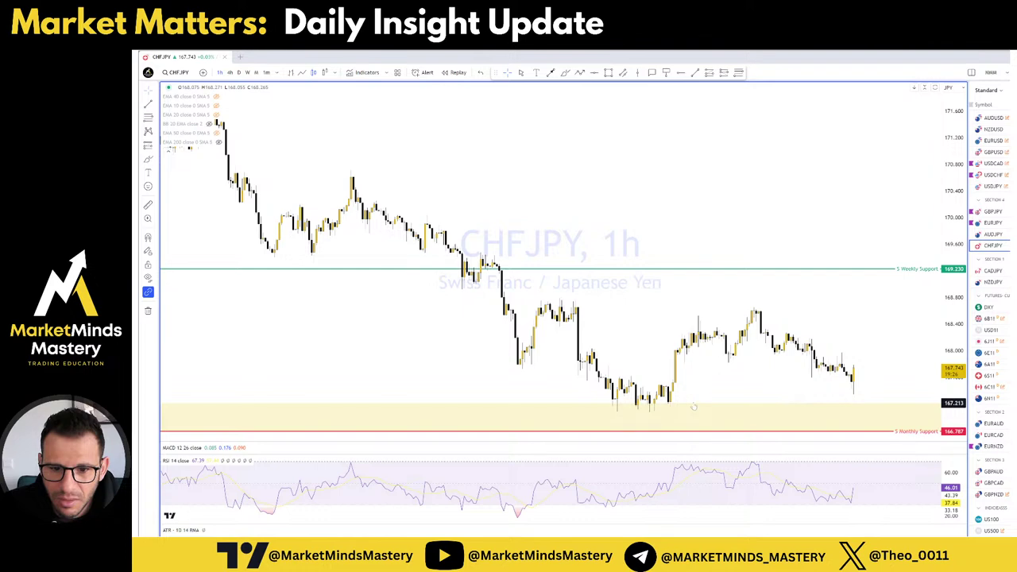
scroll(690, 389, up, 2)
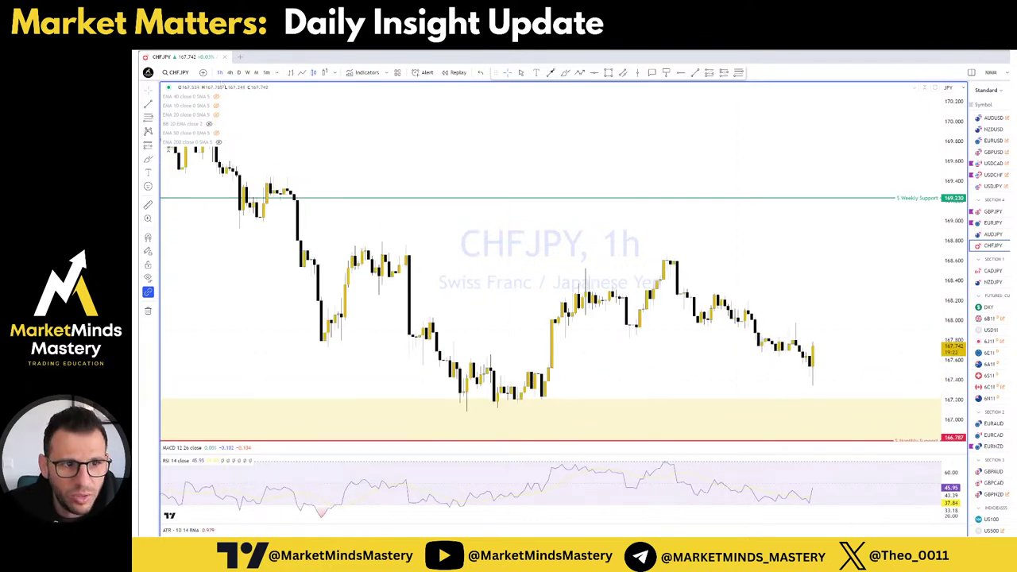
click(230, 73)
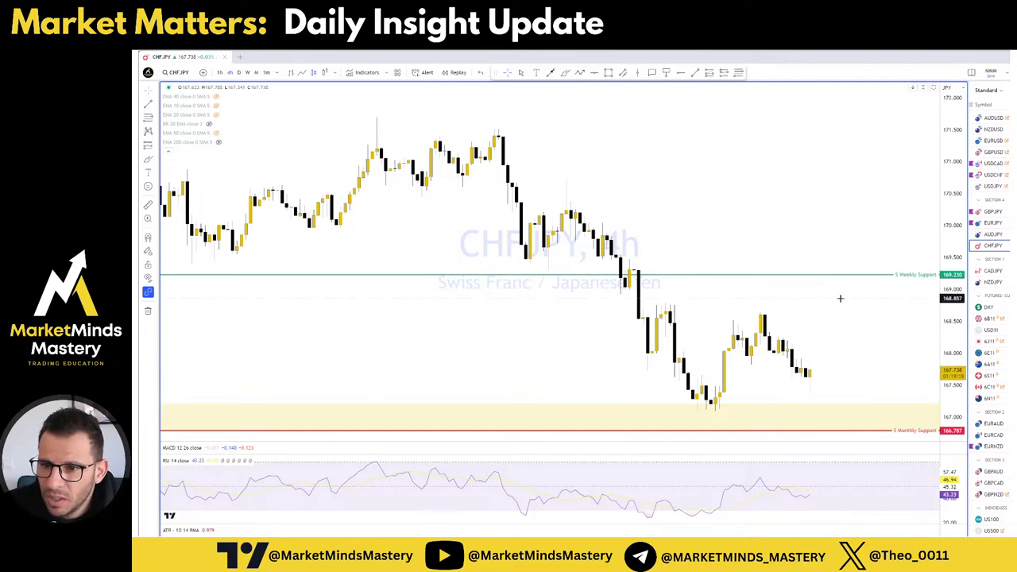
Glance at CADJPY and NZDJPY, then switch the chart to EURAUD.
click(992, 271)
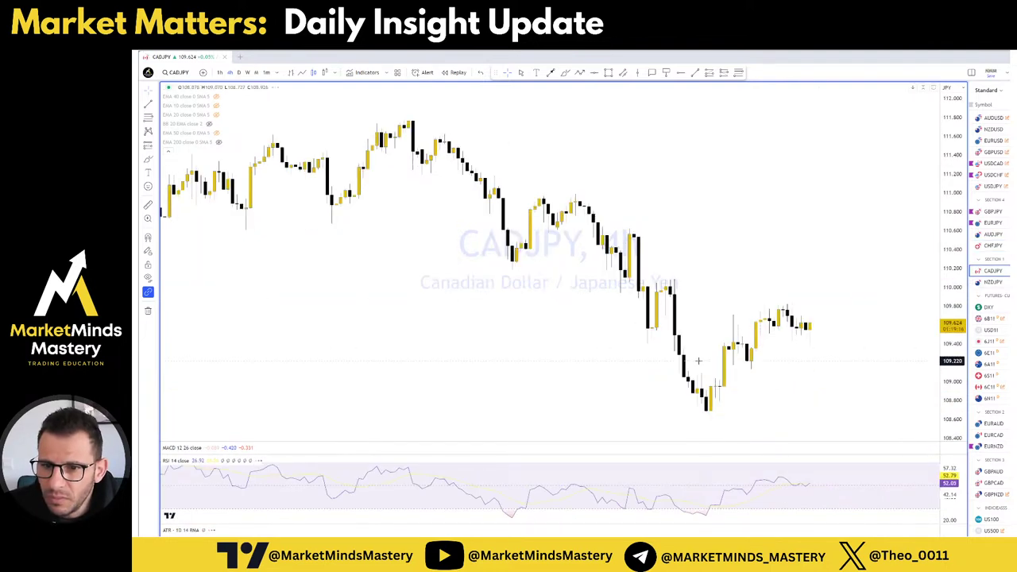
key(Down)
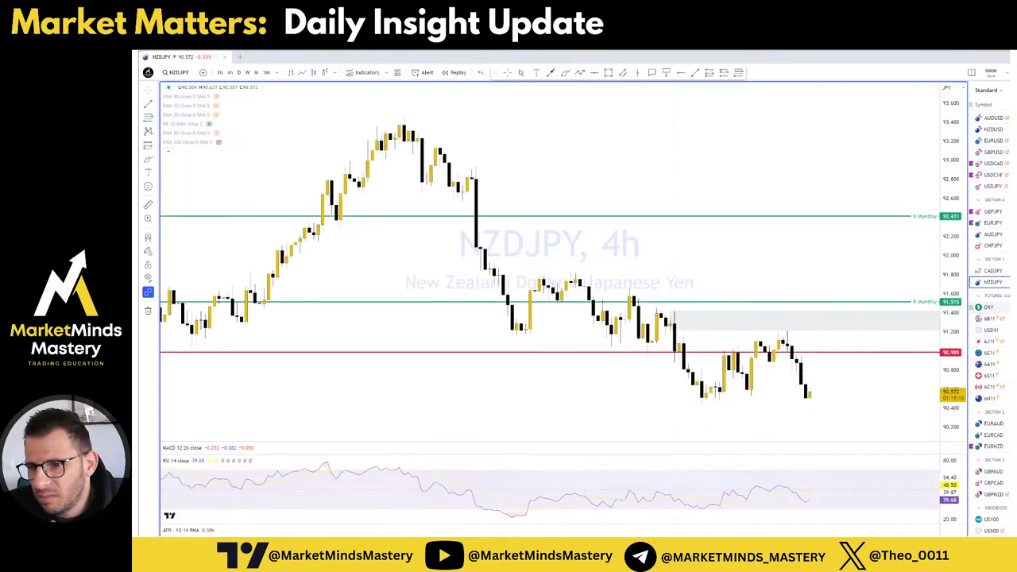
scroll(989, 318, down, 2)
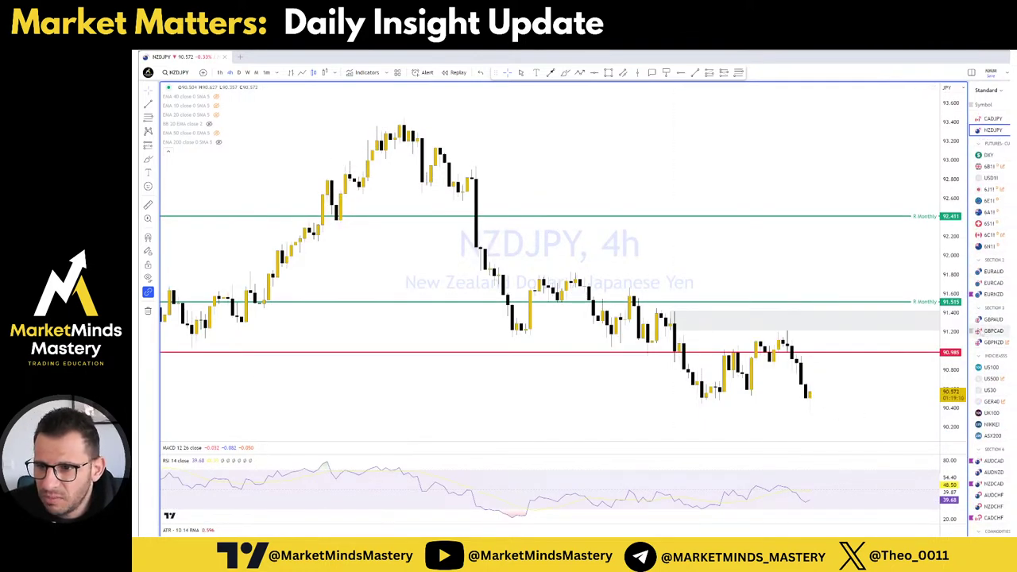
click(993, 282)
click(993, 271)
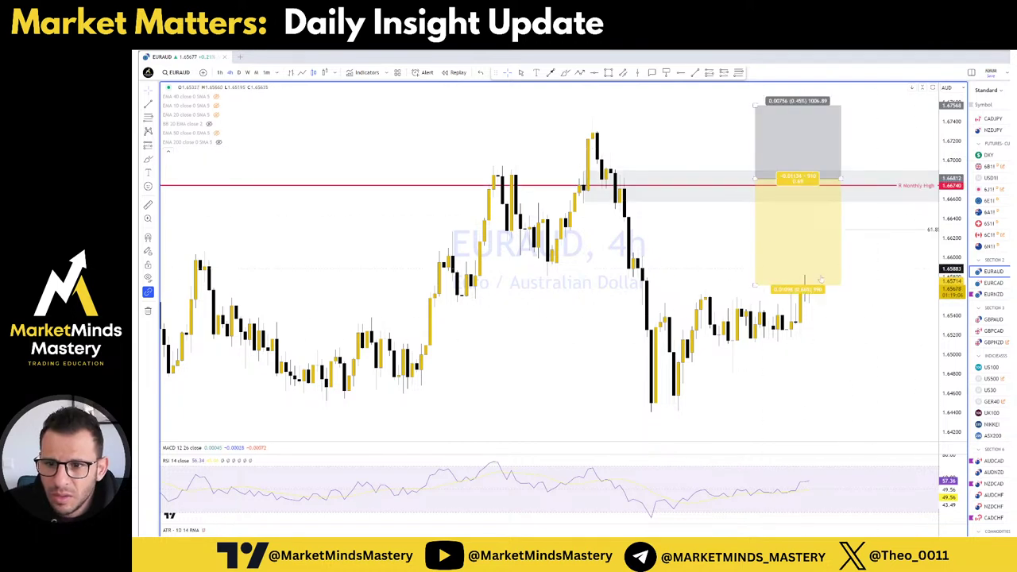
Shift EURAUD toward its projection boxes, check EURCAD, then open EURNZD.
drag(795, 220, 768, 220)
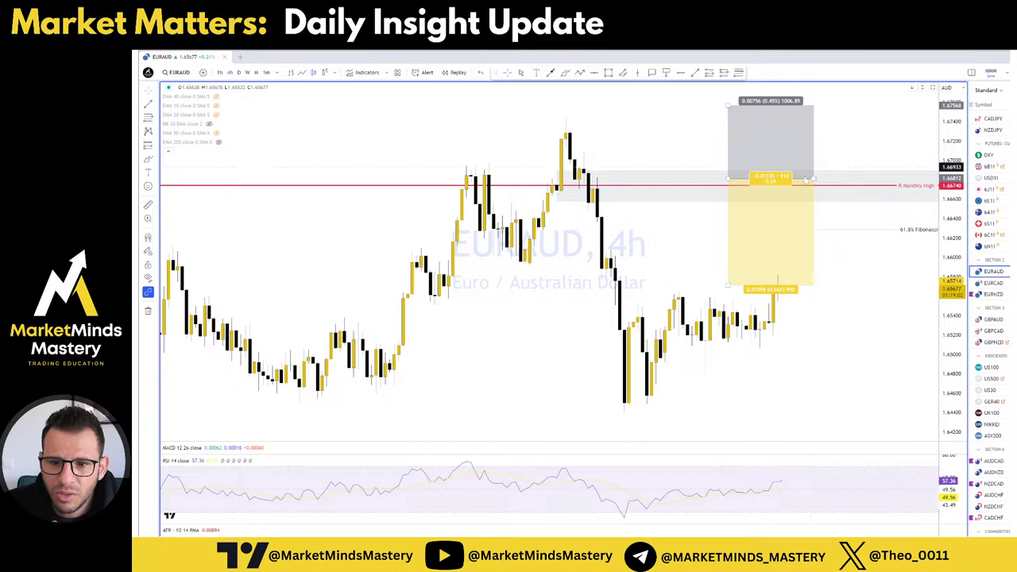
click(992, 283)
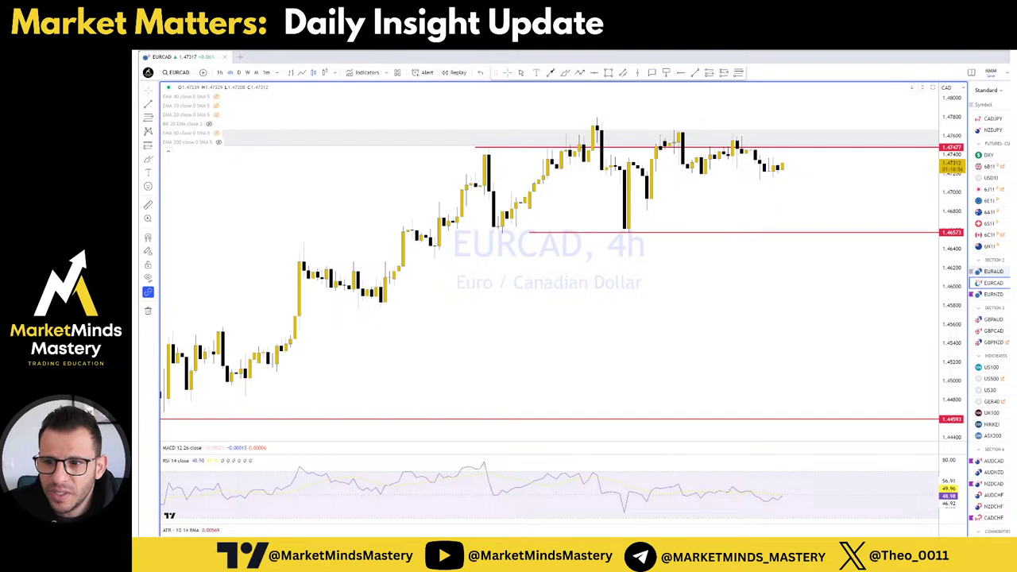
click(993, 294)
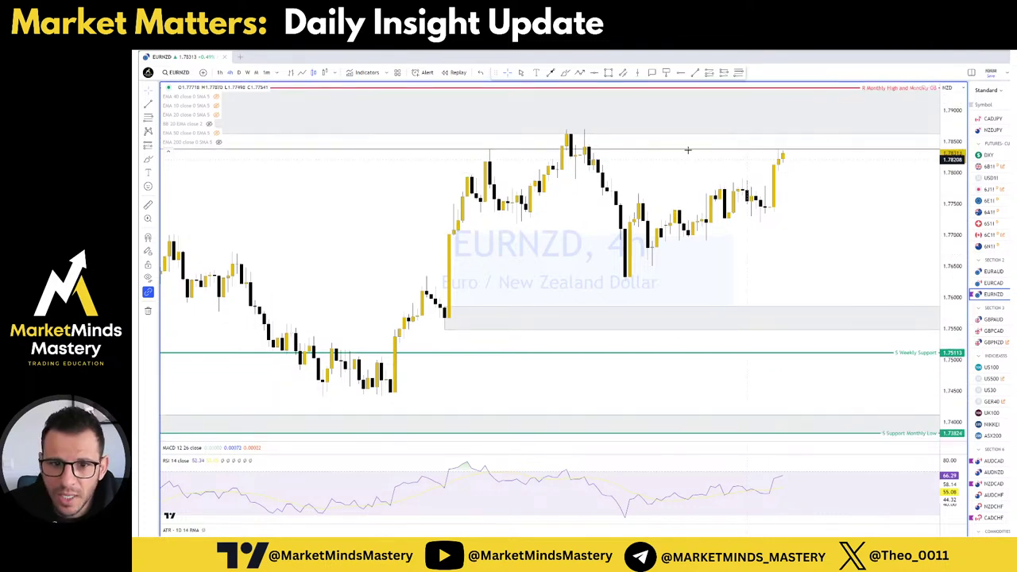
Zoom and stretch the EURNZD 4-hour chart, panning to the latest candles above 1.7511 weekly support.
scroll(894, 204, down, 3)
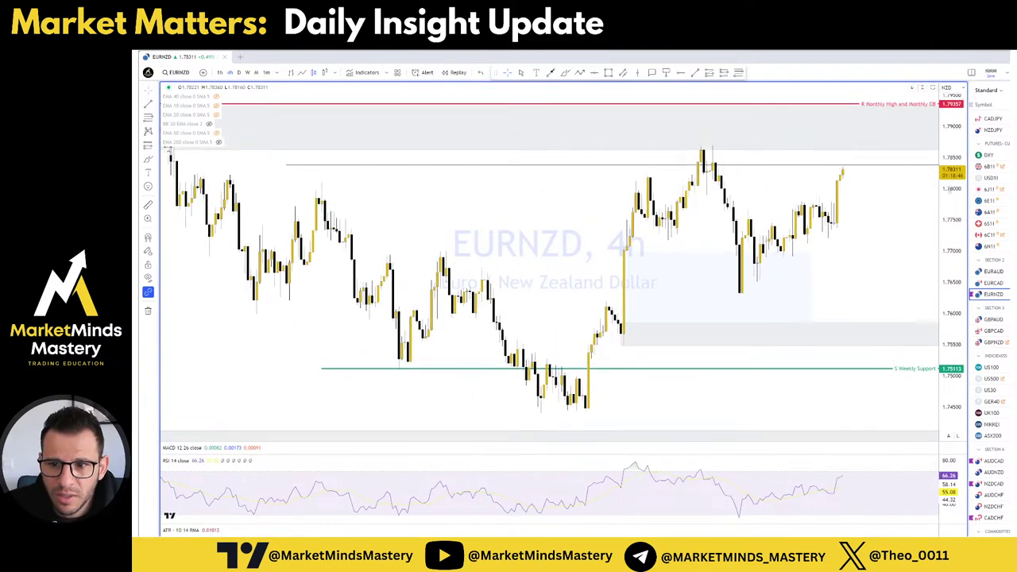
scroll(881, 210, up, 2)
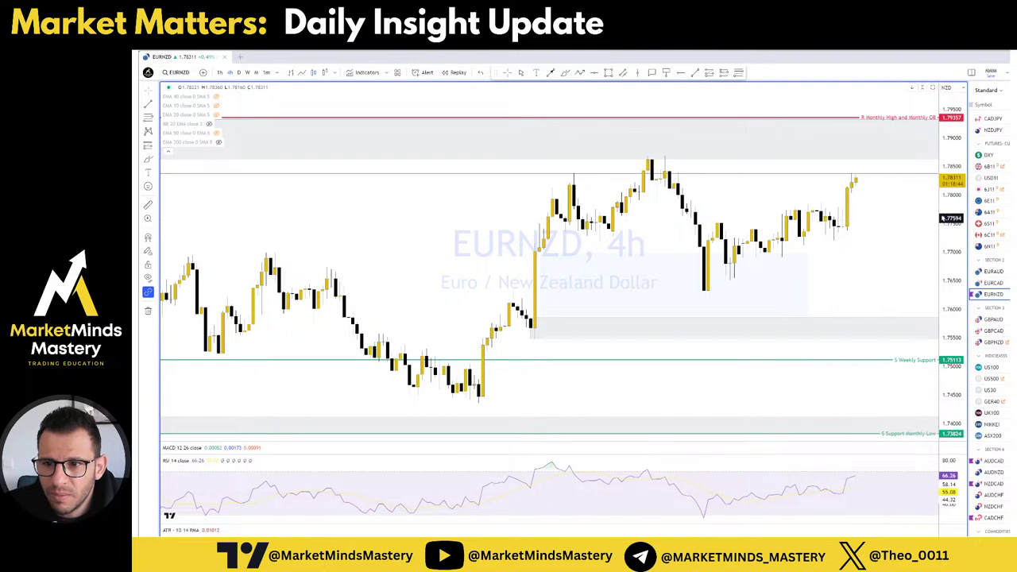
drag(942, 217, 955, 205)
drag(880, 217, 833, 222)
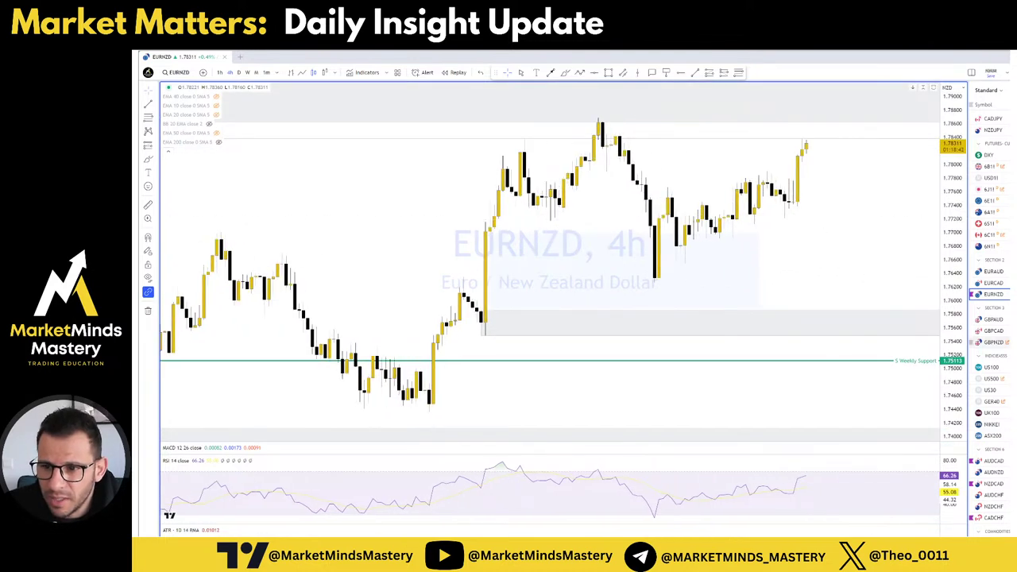